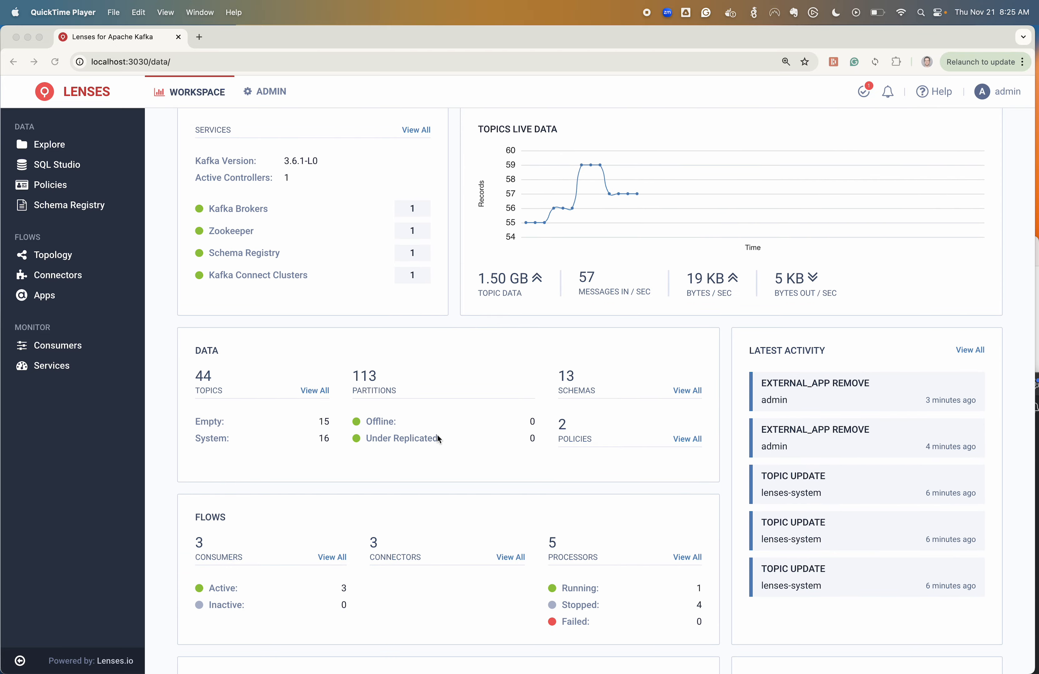
Search the explored datasets for "shipping" and open the airline-shipping-luggage topic
scroll(438, 436, up, 2)
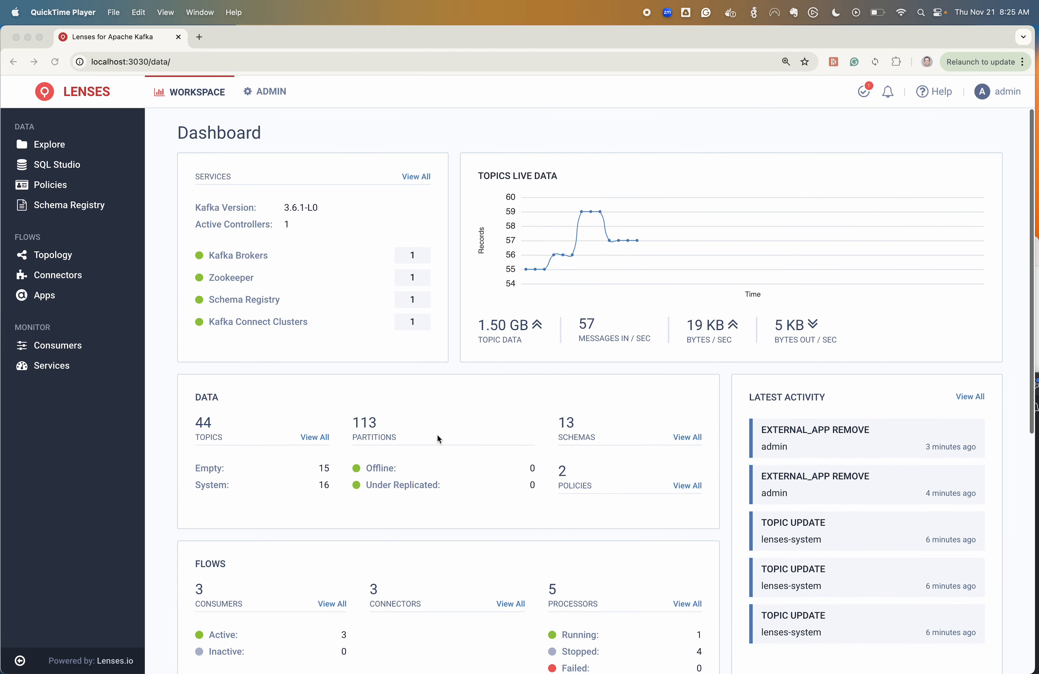
click(60, 149)
click(60, 148)
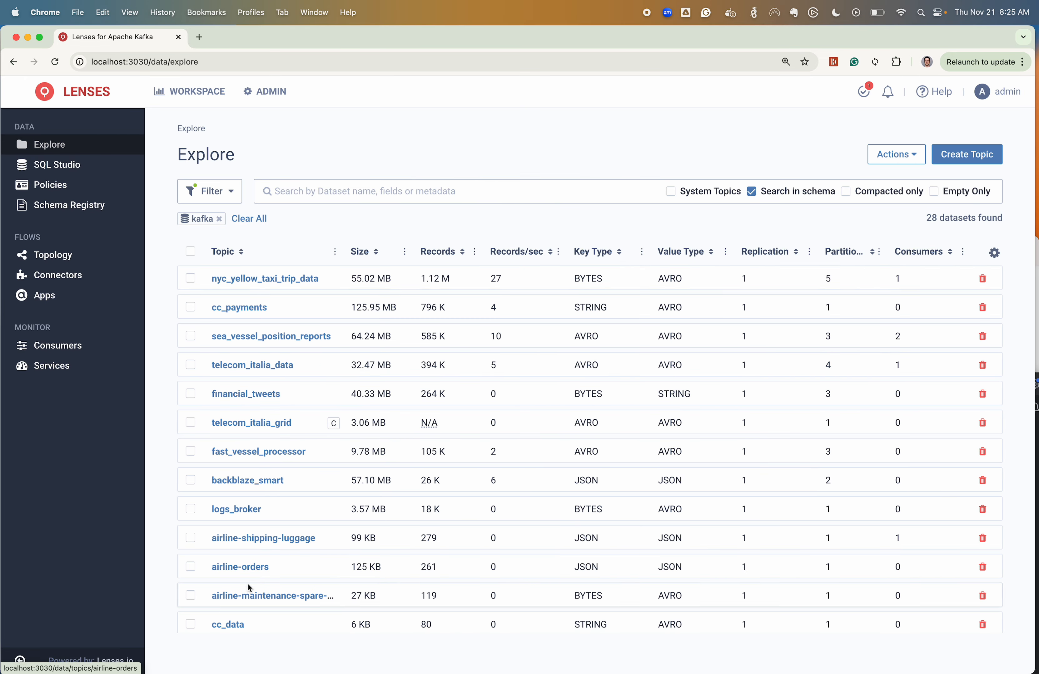
click(315, 186)
text(shipping)
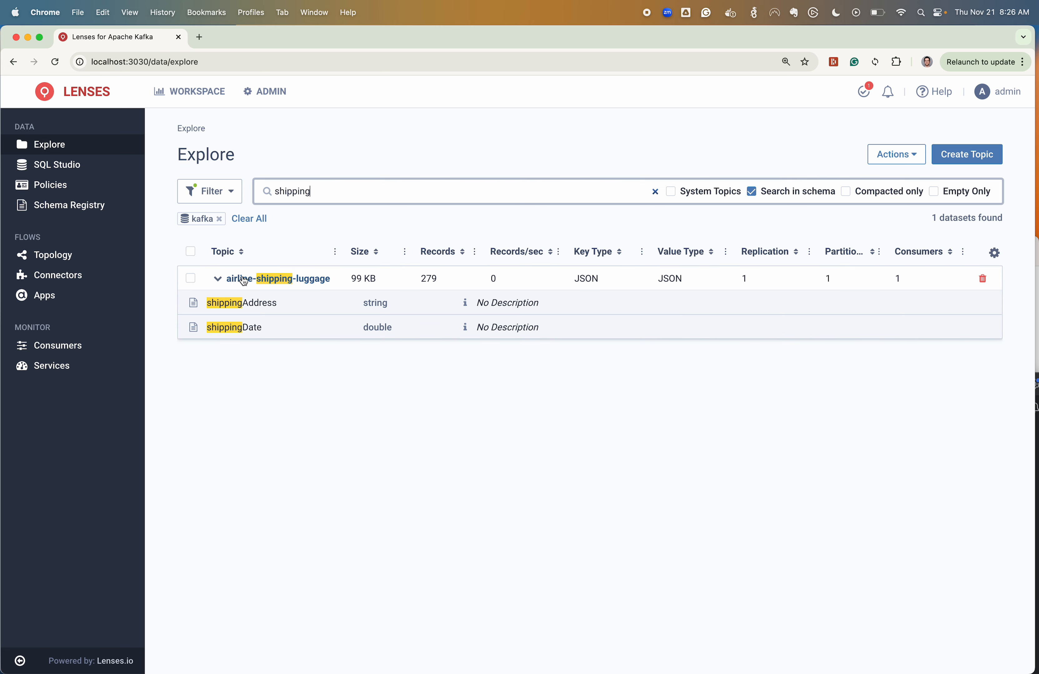
click(257, 288)
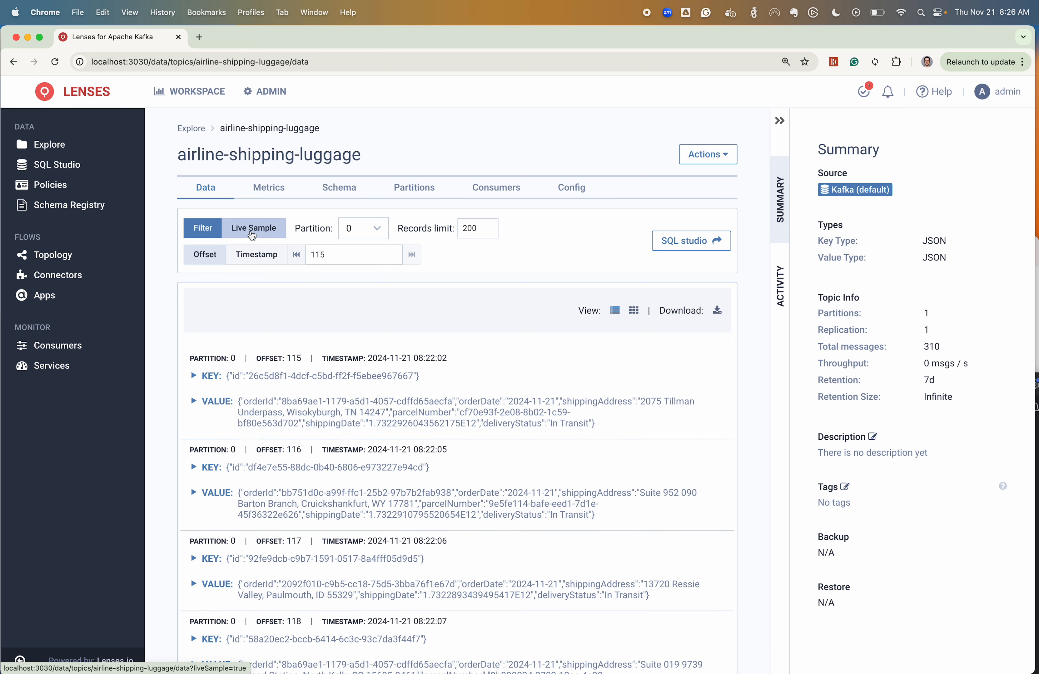
Run a live sample of the airline-shipping-luggage data, and review the topic's summary information and metrics
click(253, 228)
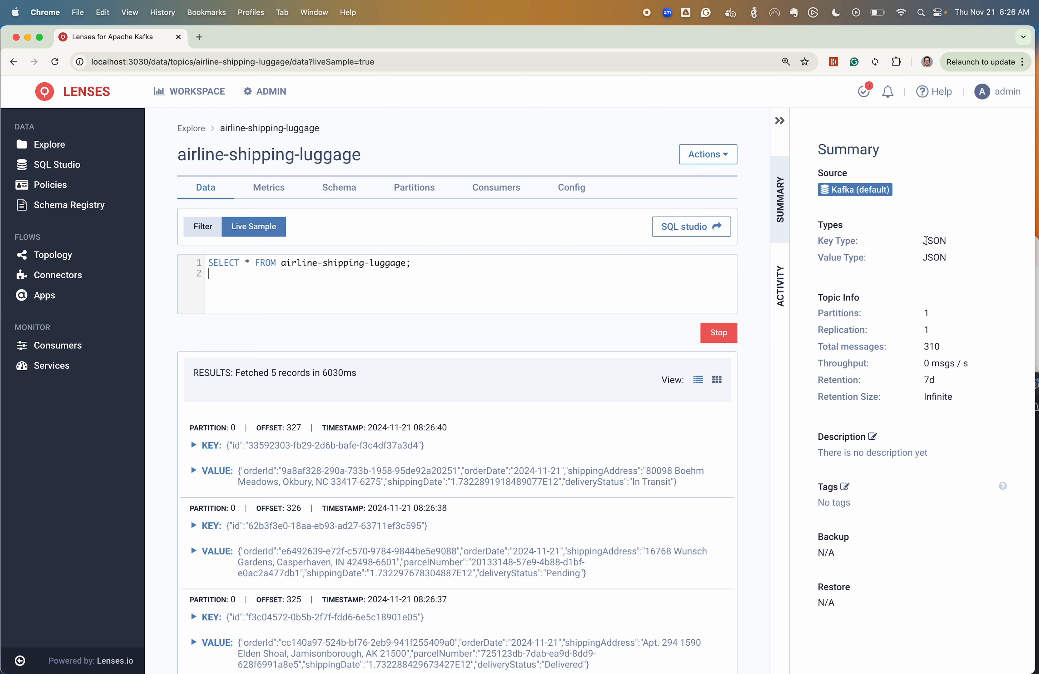
drag(925, 241, 951, 433)
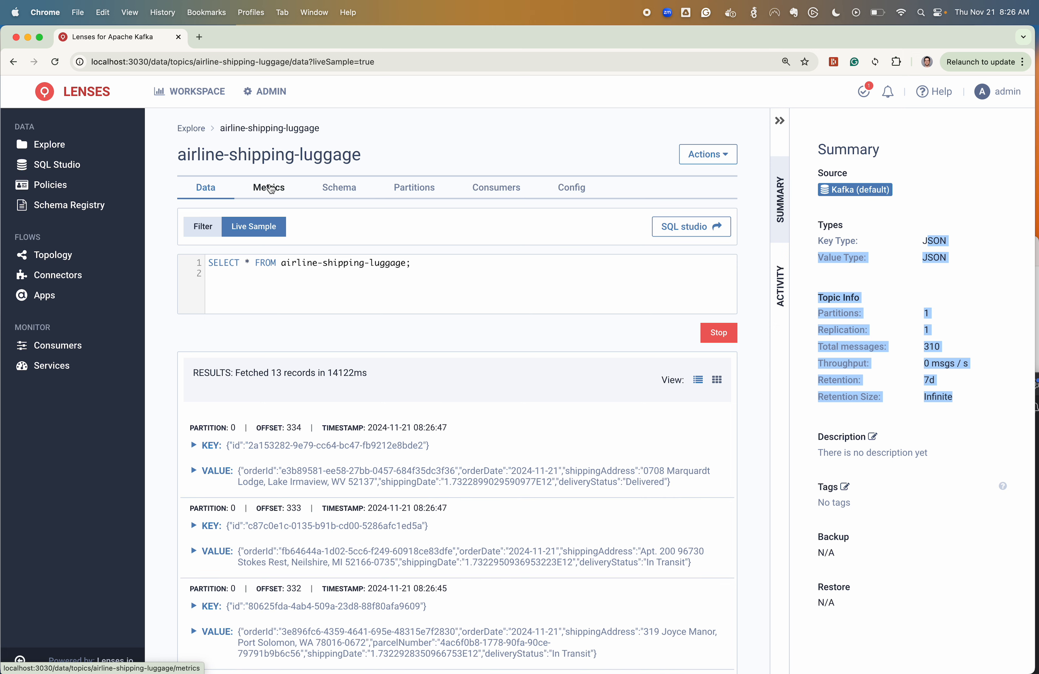
click(269, 188)
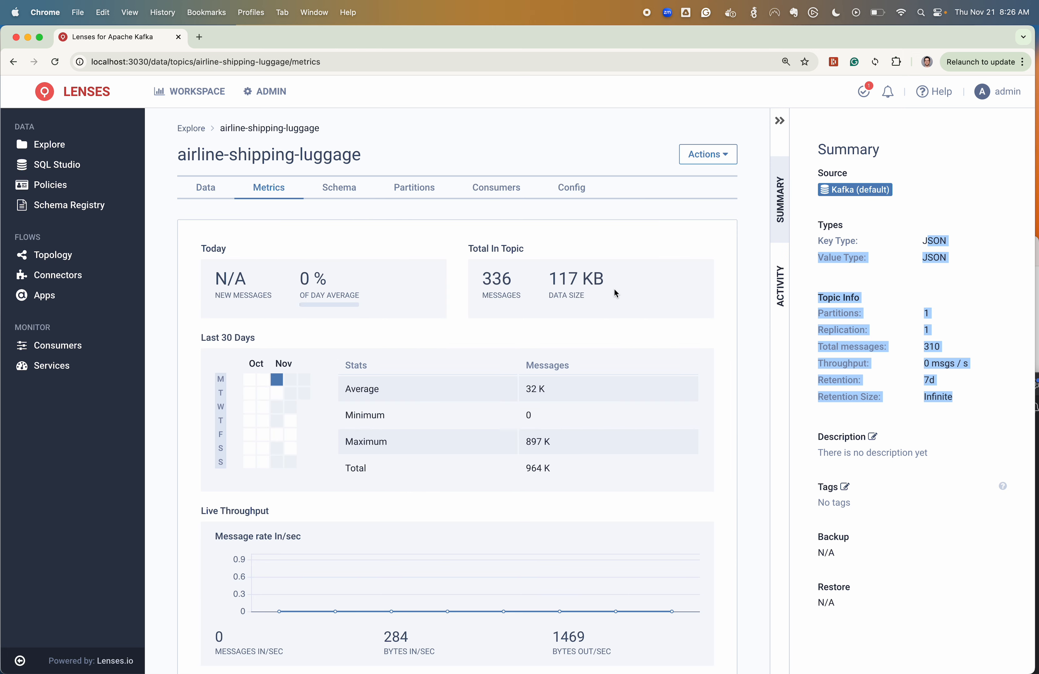
Examine the fields in the topic's value schema, then return to the schema overview
click(347, 191)
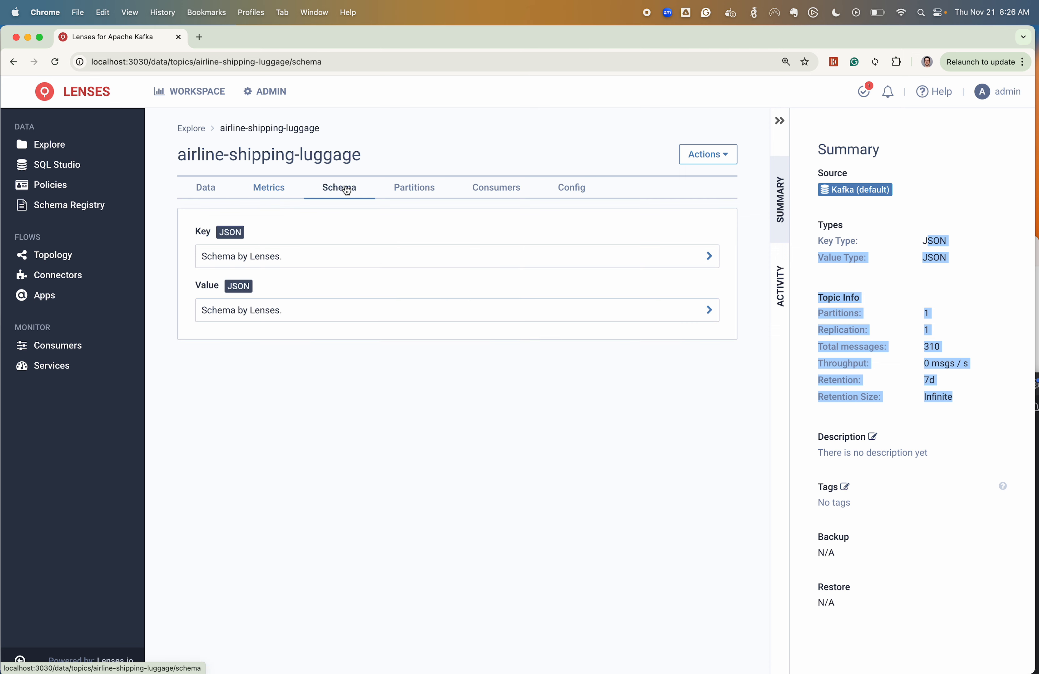
click(297, 319)
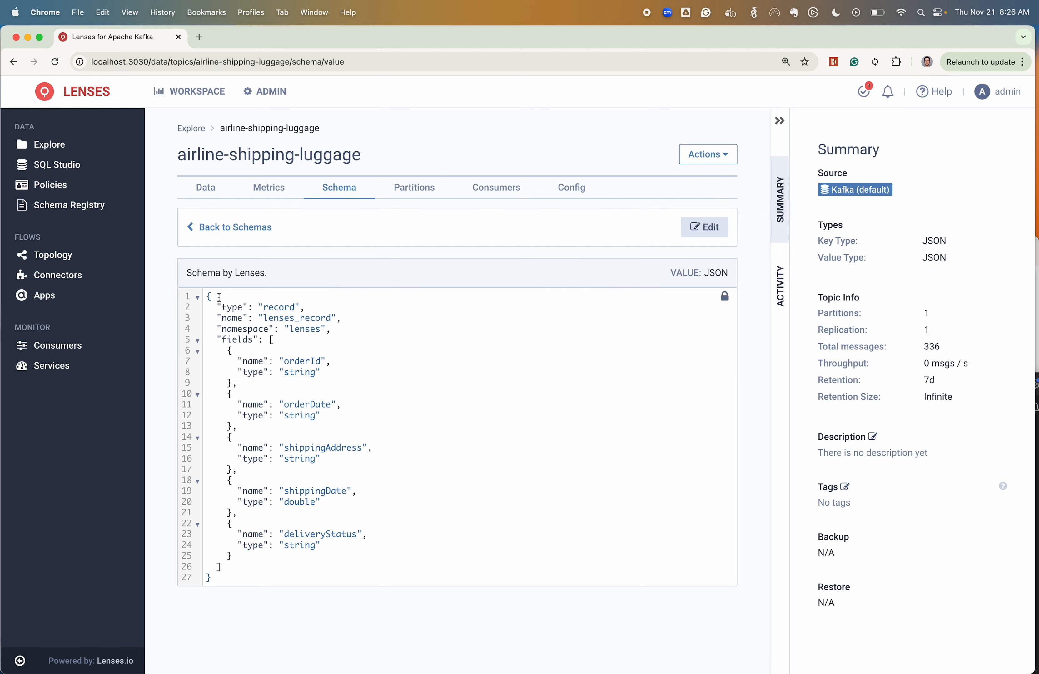
drag(219, 298, 260, 555)
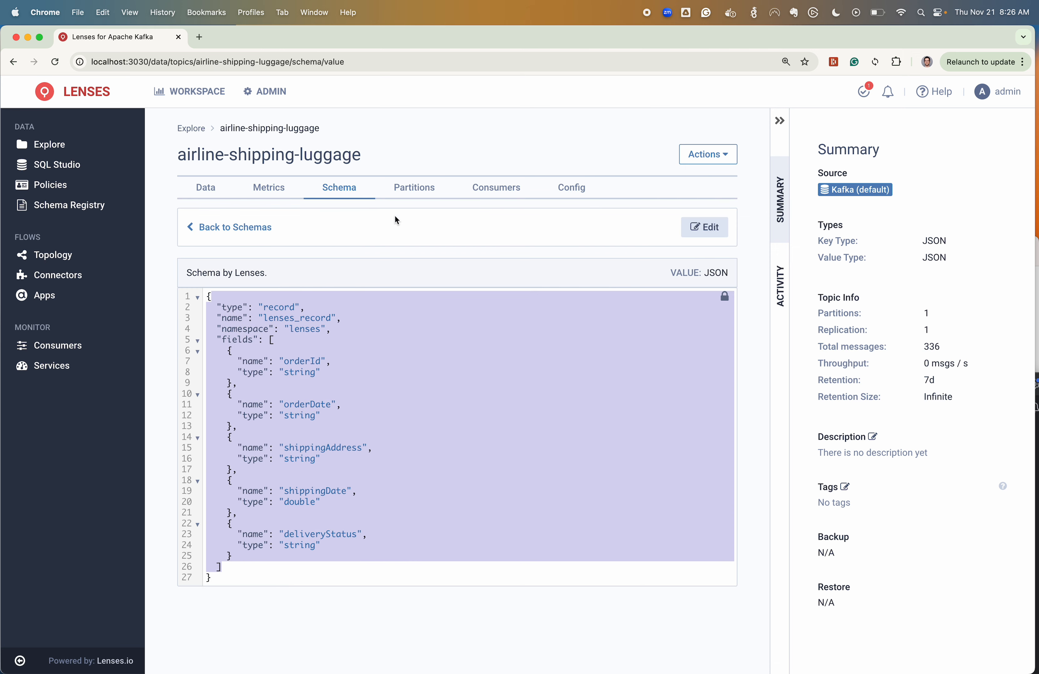
click(195, 228)
Review the topic's partitions, its consumers with inactive ones shown, and its configuration settings
click(413, 188)
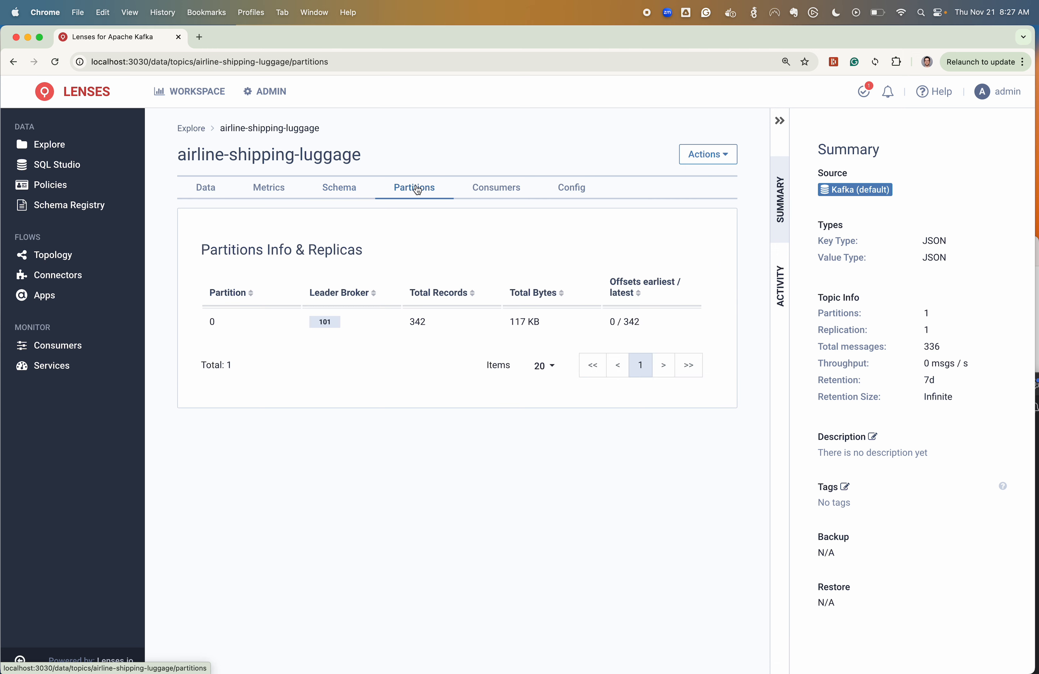
click(493, 189)
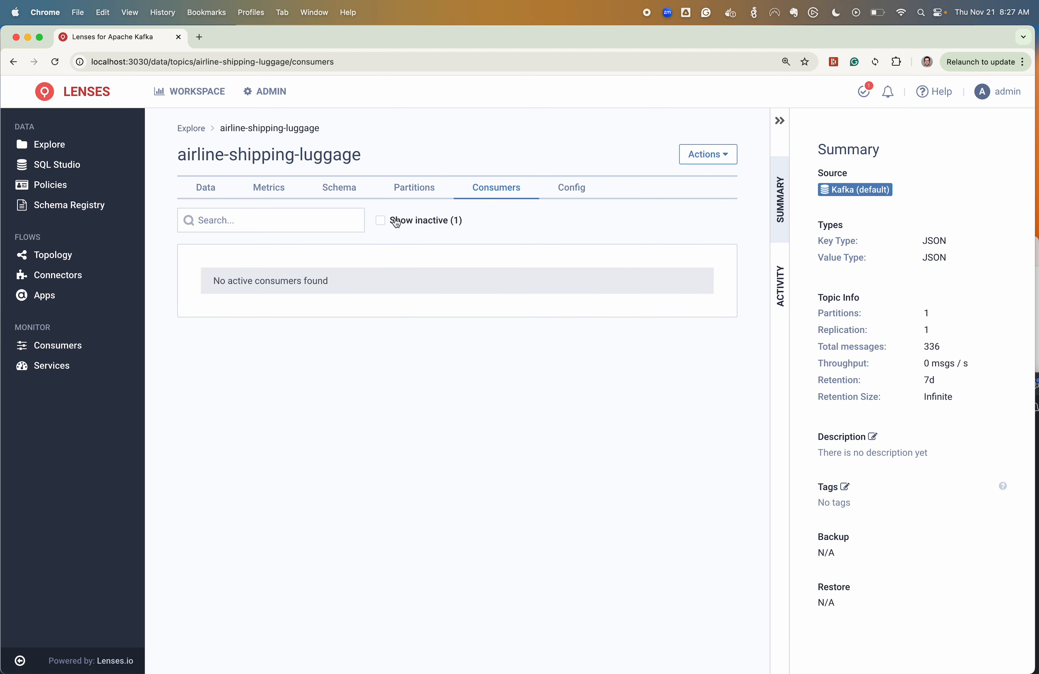
click(381, 221)
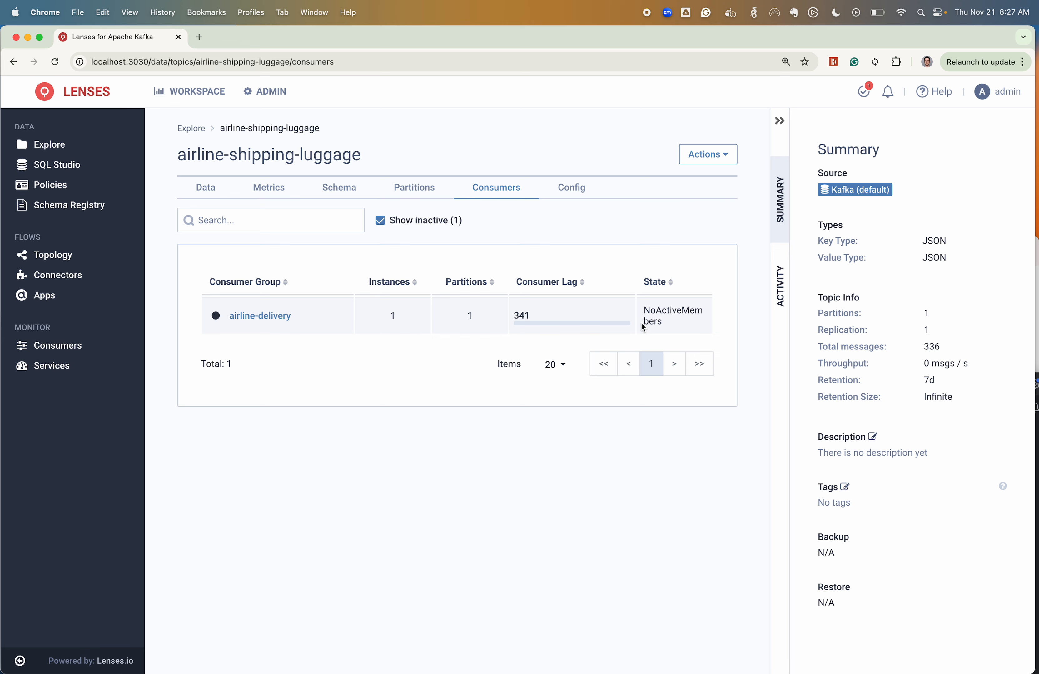
click(569, 189)
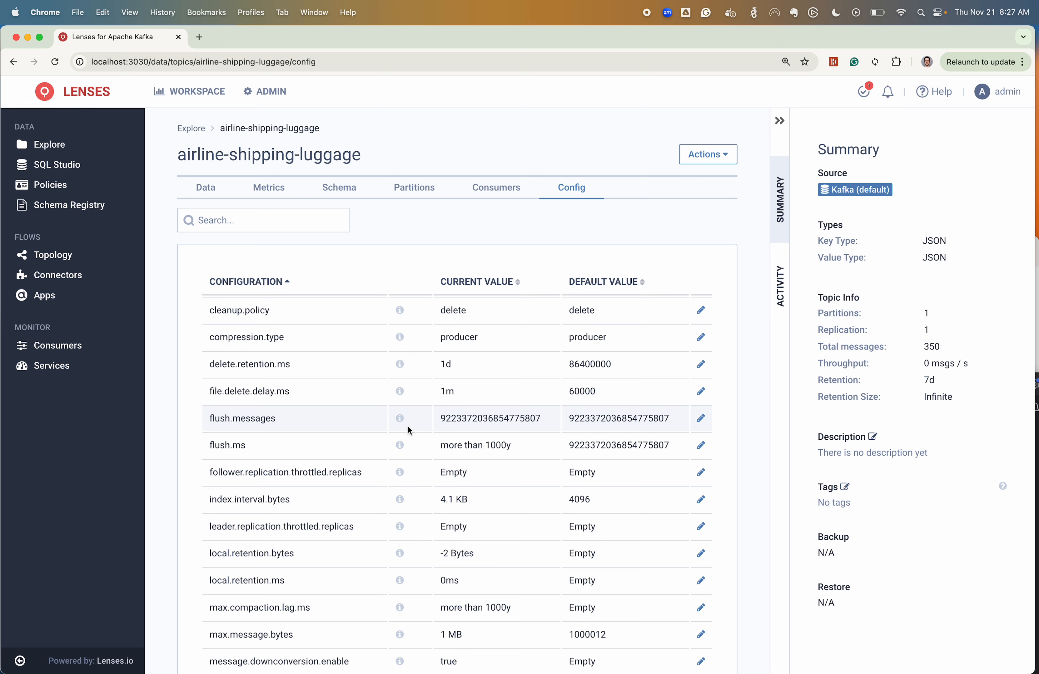
Open the airline-delivery consumer group from the topic's consumers and examine its status, instance, consumer lag and offsets
click(491, 192)
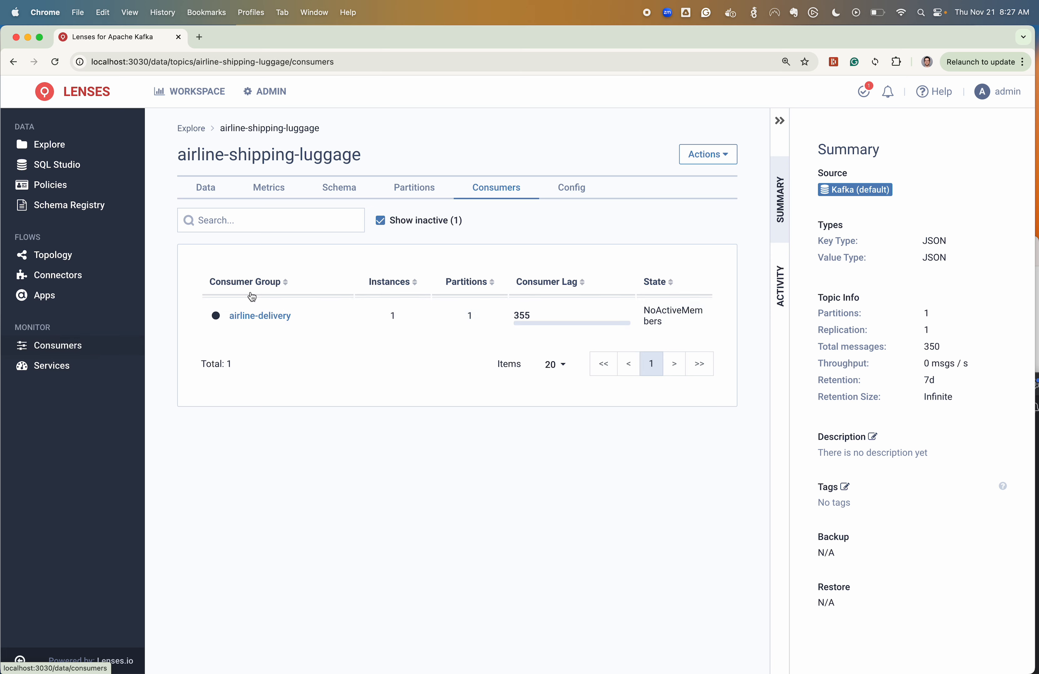
click(242, 315)
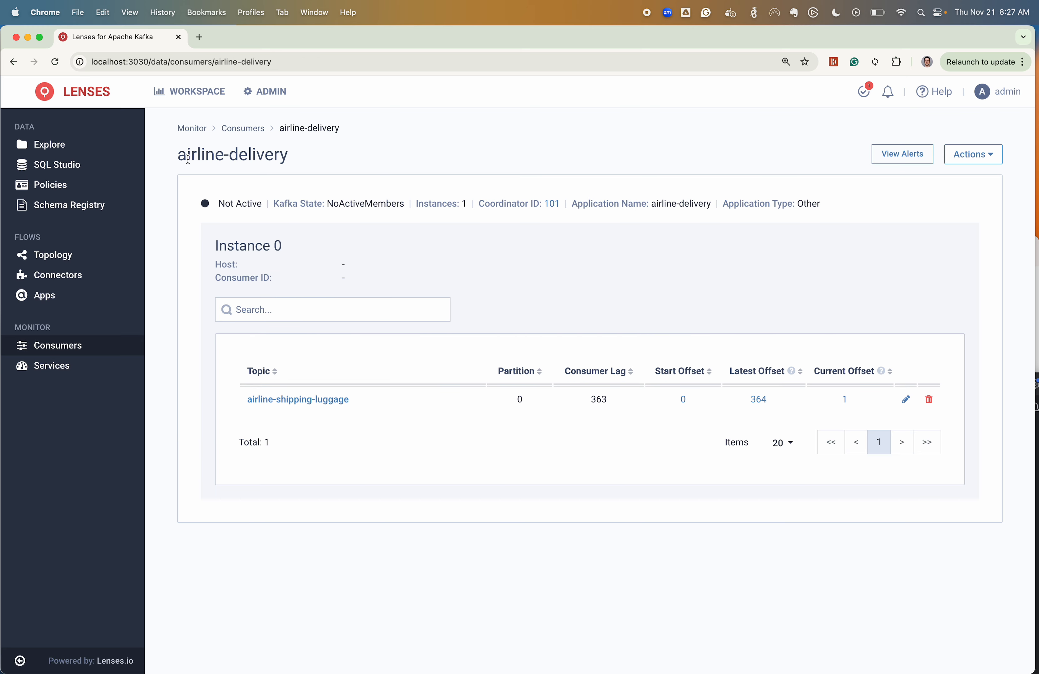
drag(177, 152, 309, 157)
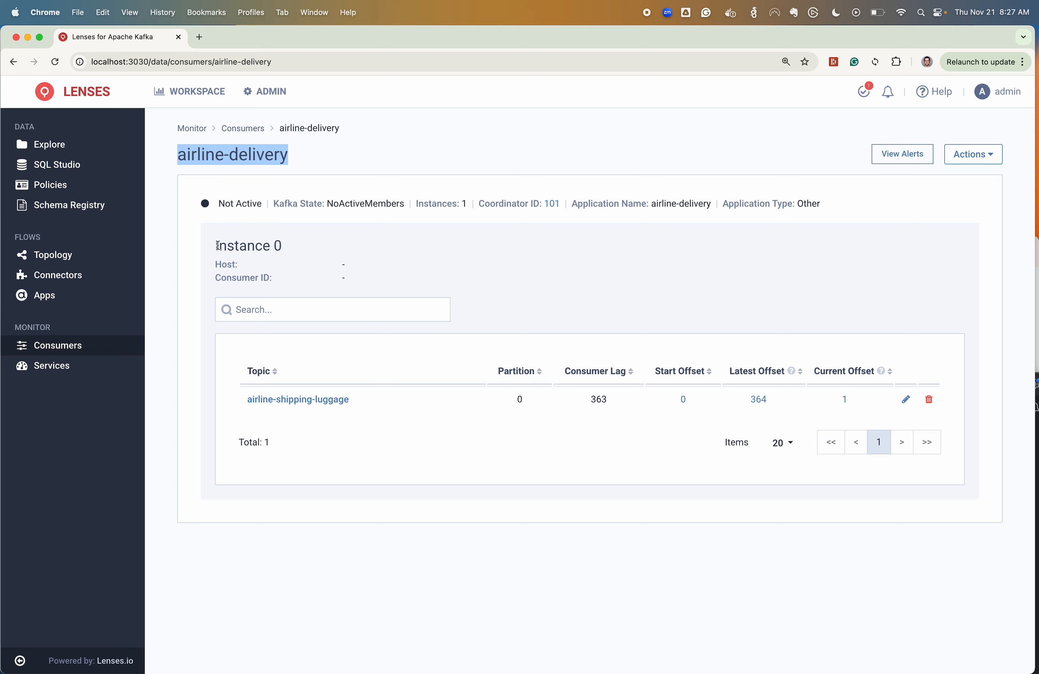
drag(218, 246, 290, 249)
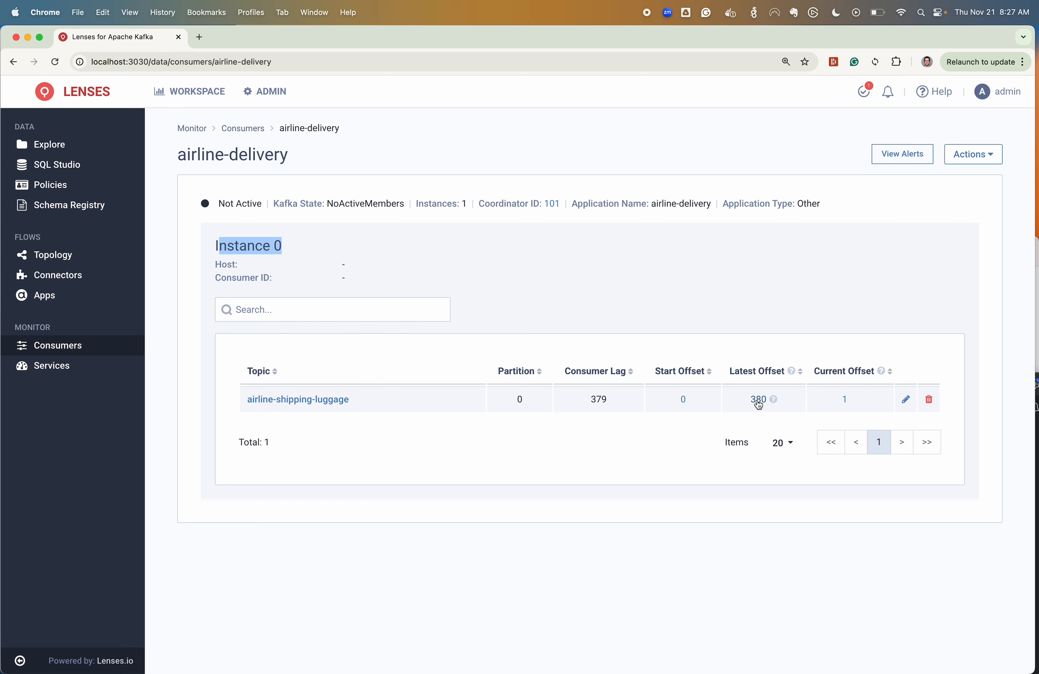
double_click(596, 401)
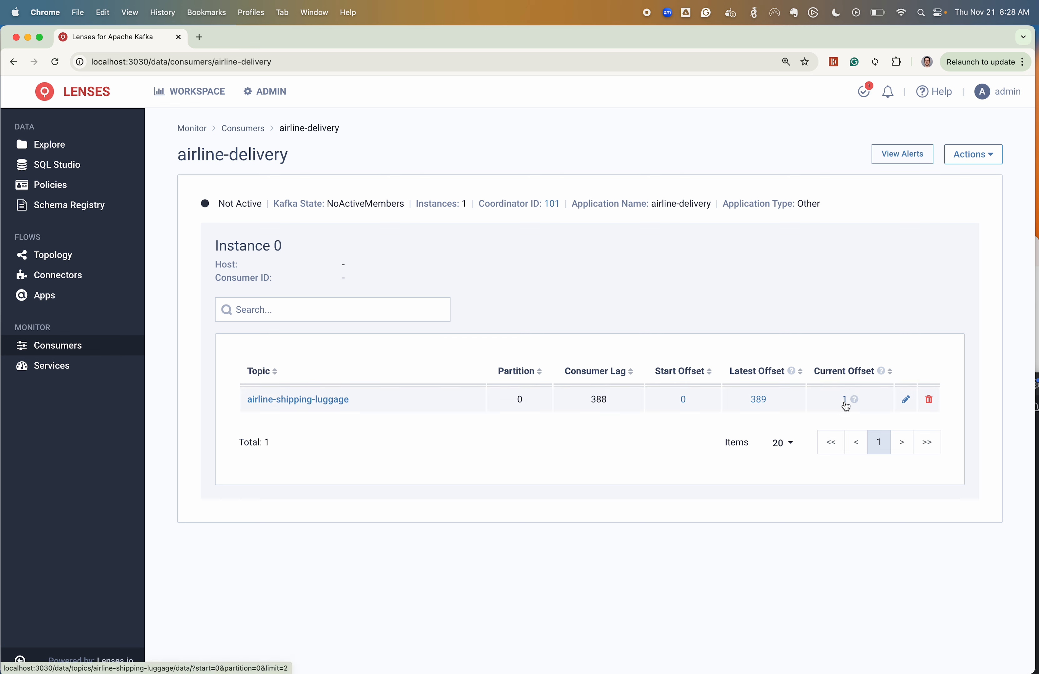
drag(201, 208, 222, 204)
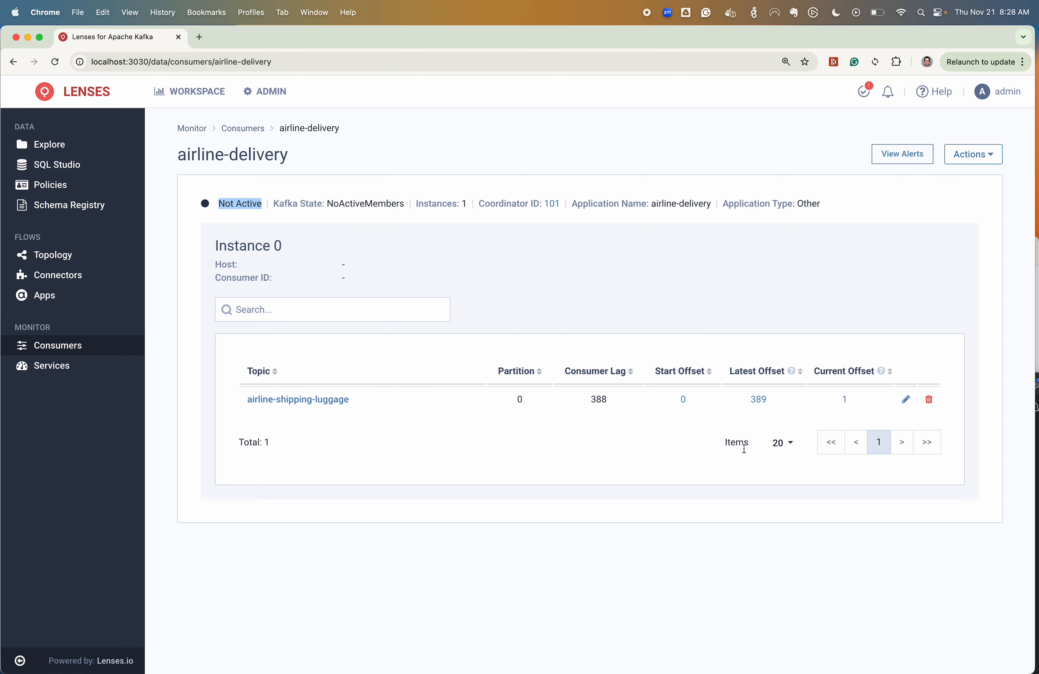
Open the topic records at the group's current offset in table view and compare their fields, especially value.parcelNumber
click(845, 399)
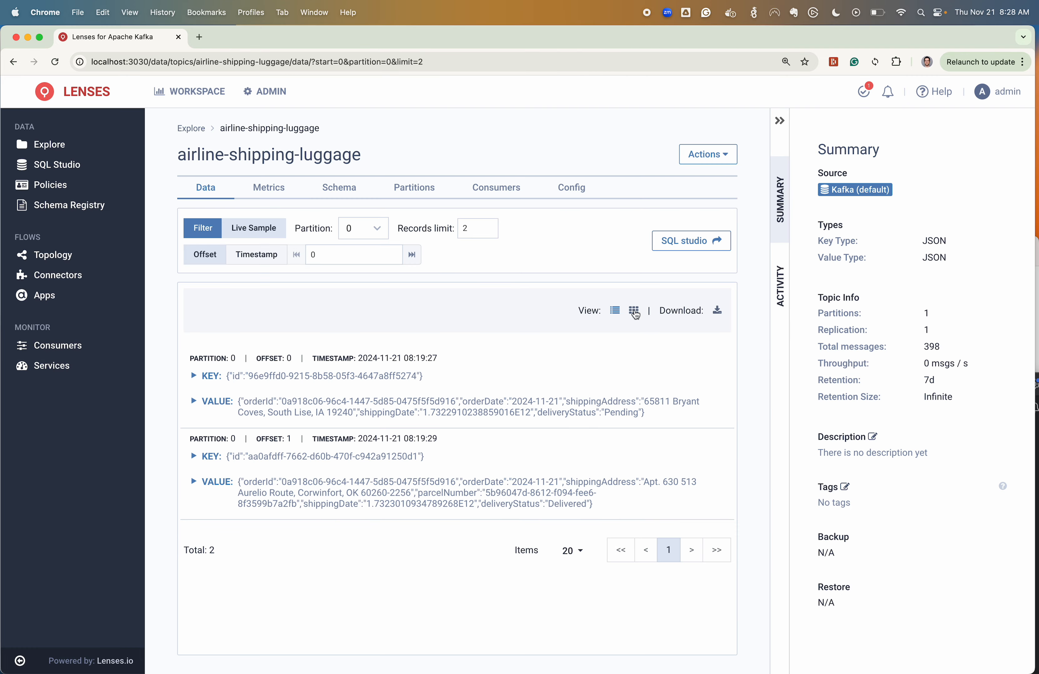
click(635, 312)
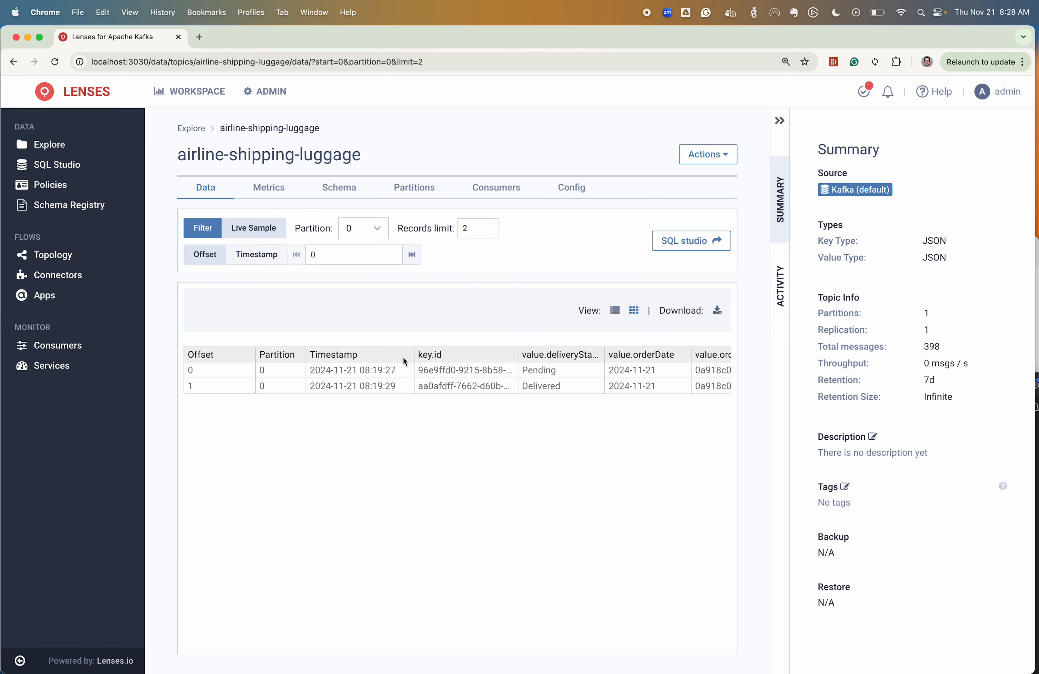
scroll(417, 377, right, 8)
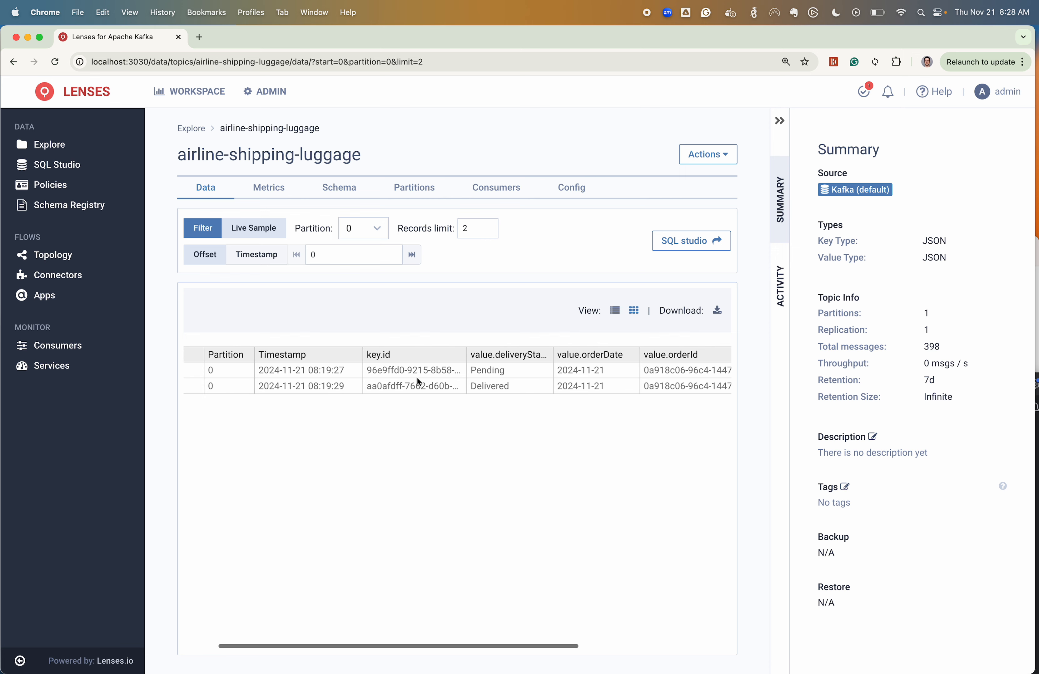
scroll(571, 366, right, 5)
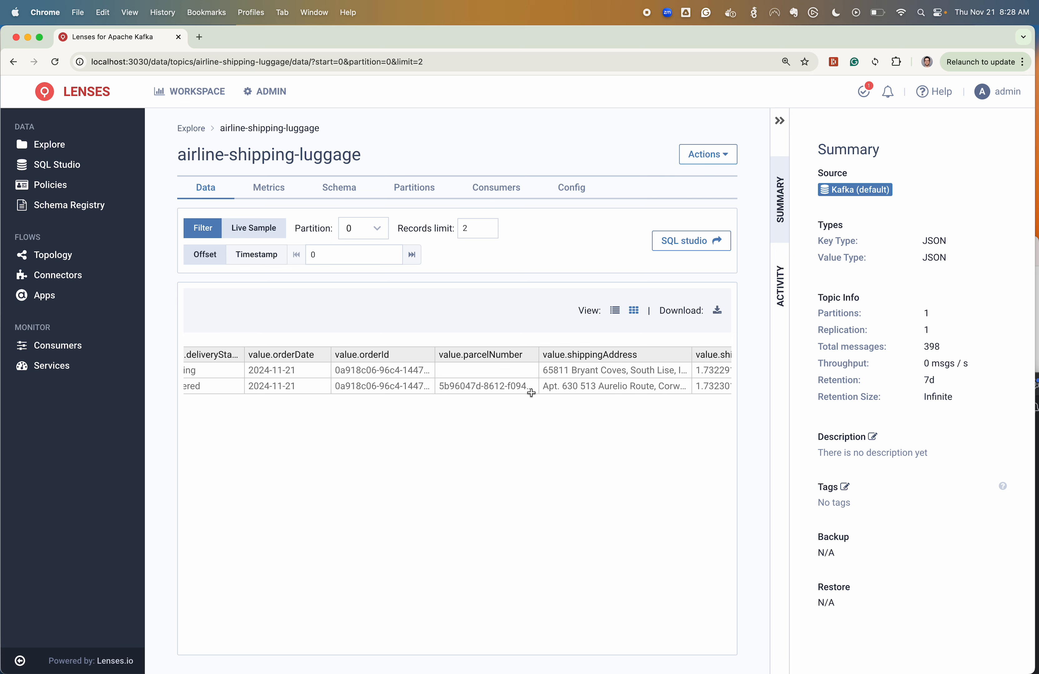
scroll(550, 380, right, 2)
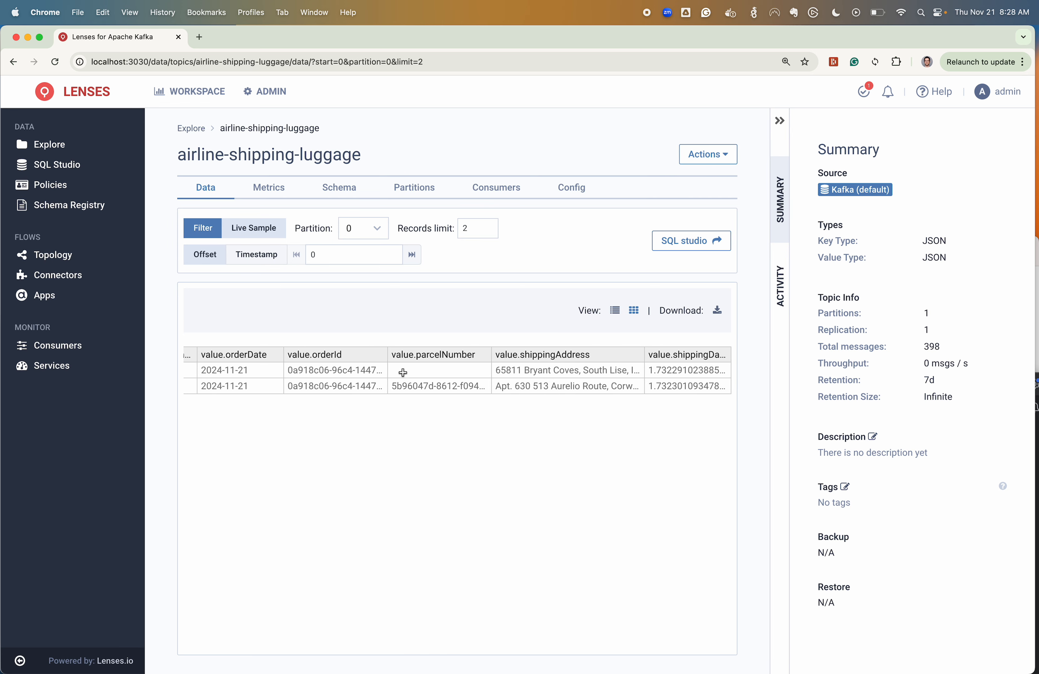
scroll(402, 373, left, 5)
scroll(405, 377, right, 5)
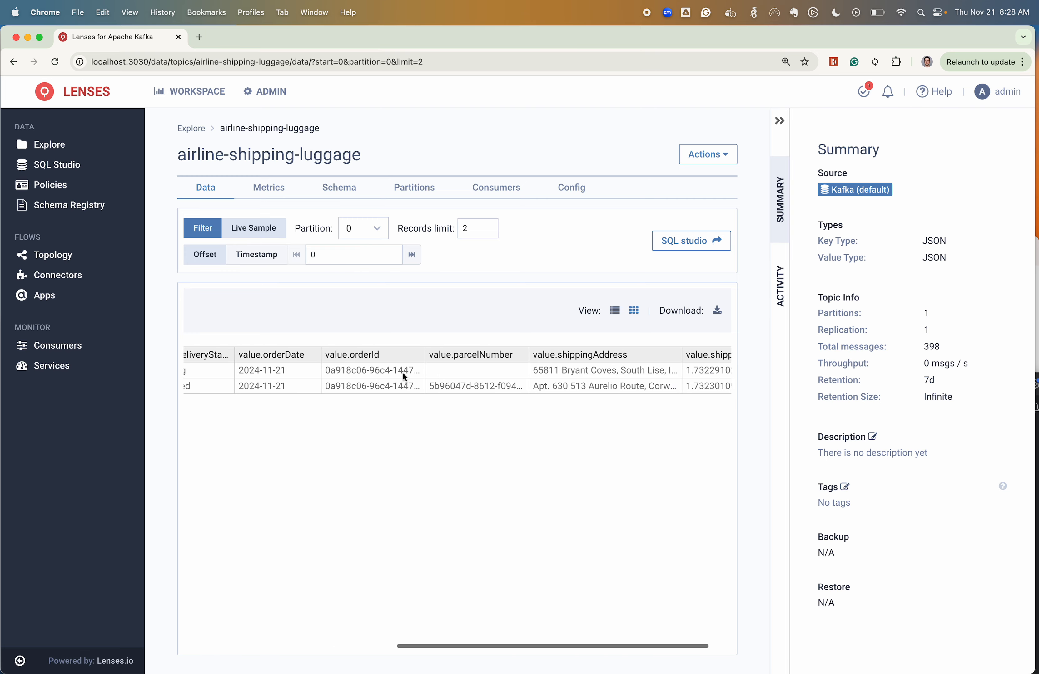
scroll(405, 378, right, 2)
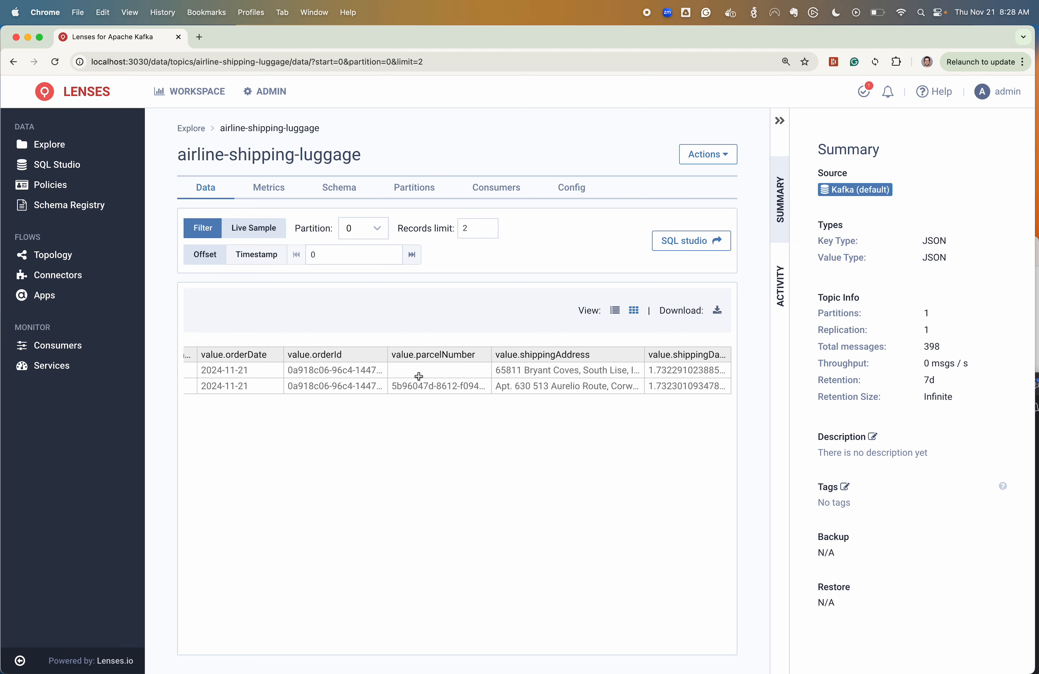
scroll(426, 372, left, 10)
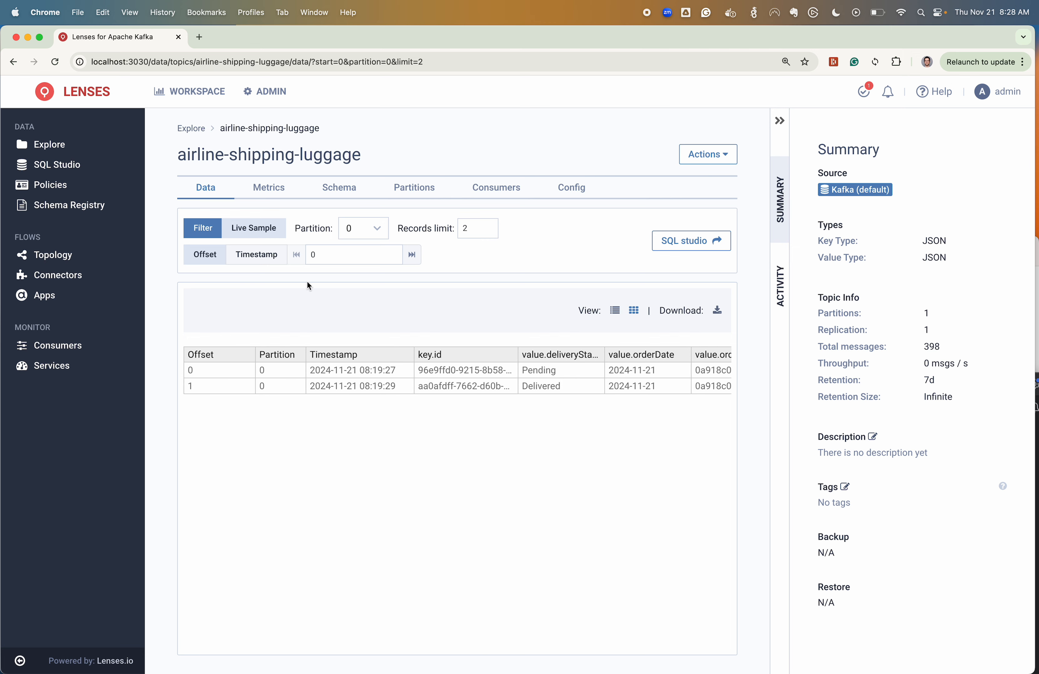
Reopen the inactive airline-delivery consumer group and set its partition 0 offset on airline-shipping-luggage to 3, saving the change
click(70, 344)
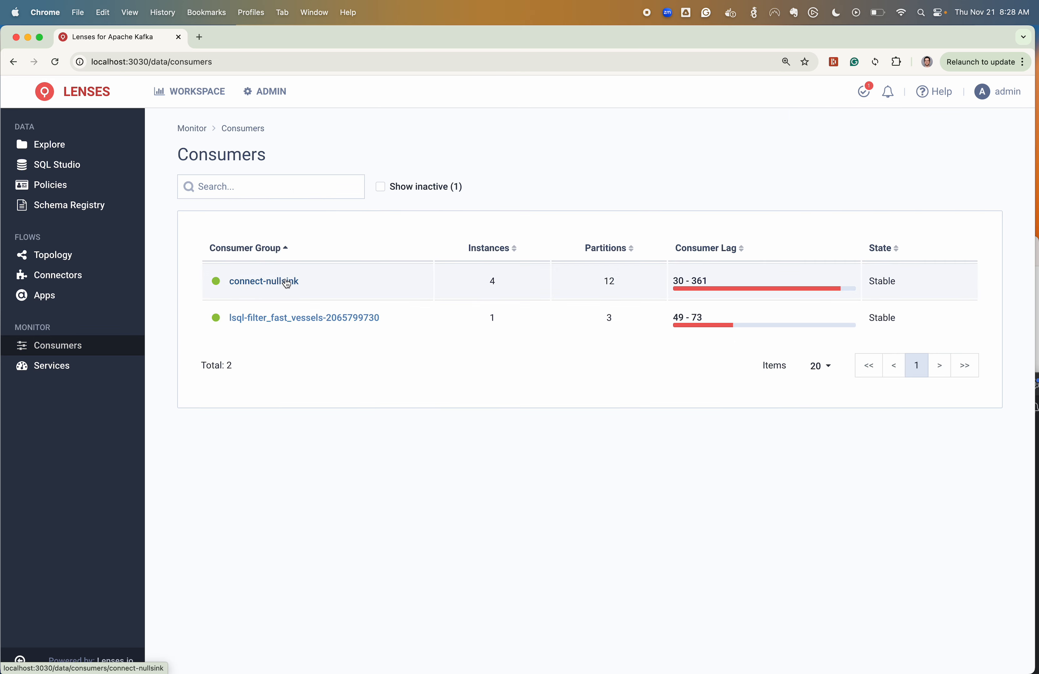
click(381, 187)
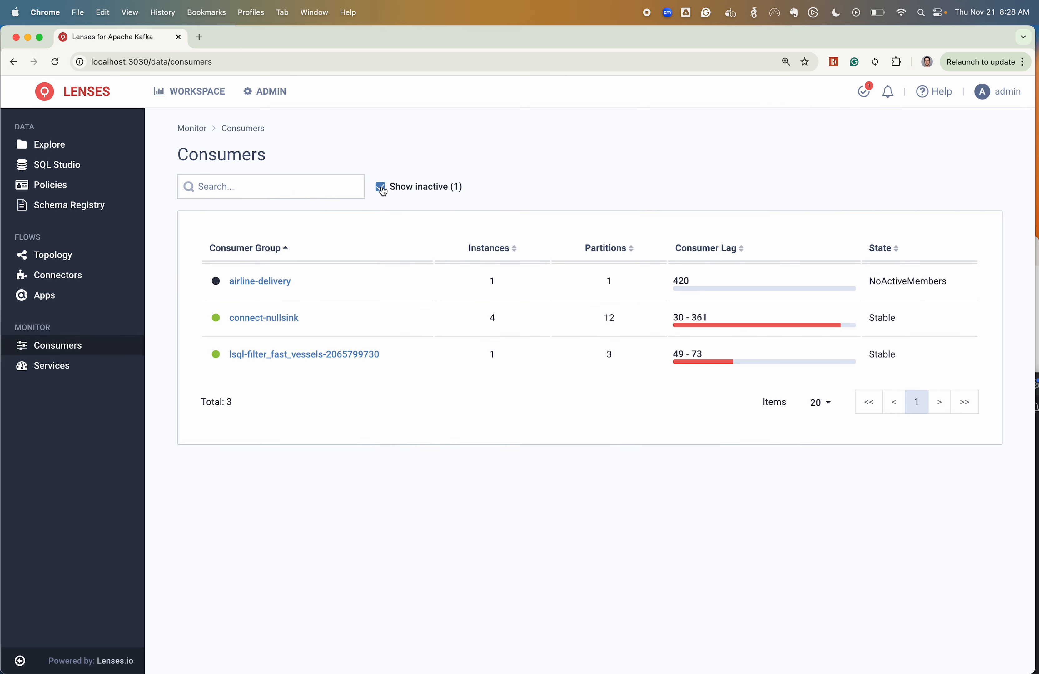
click(248, 283)
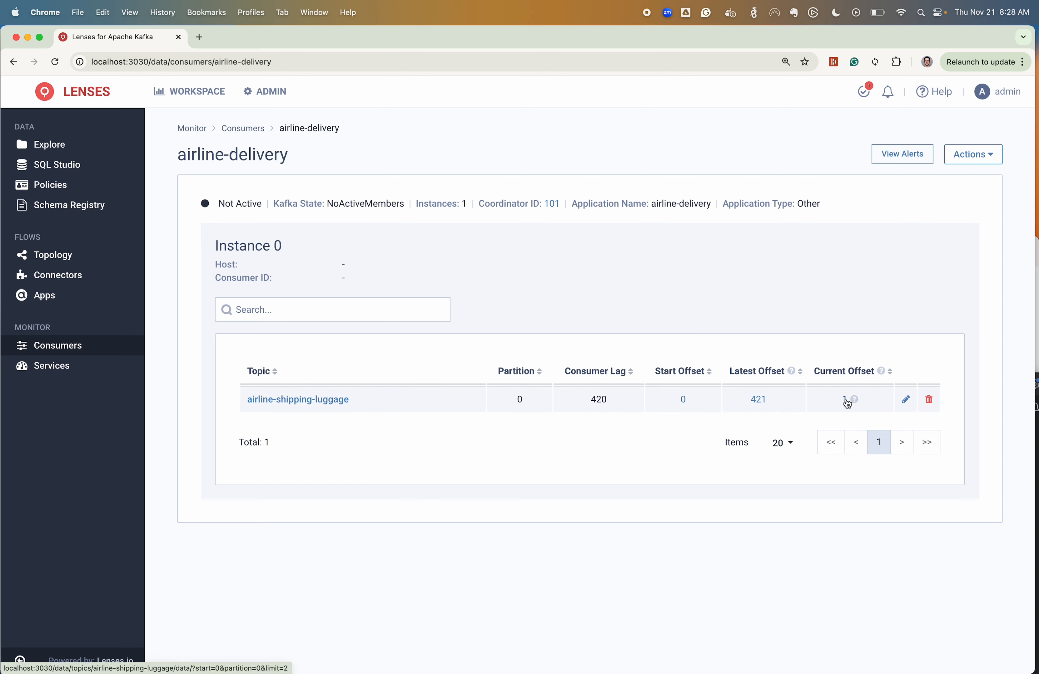
click(905, 400)
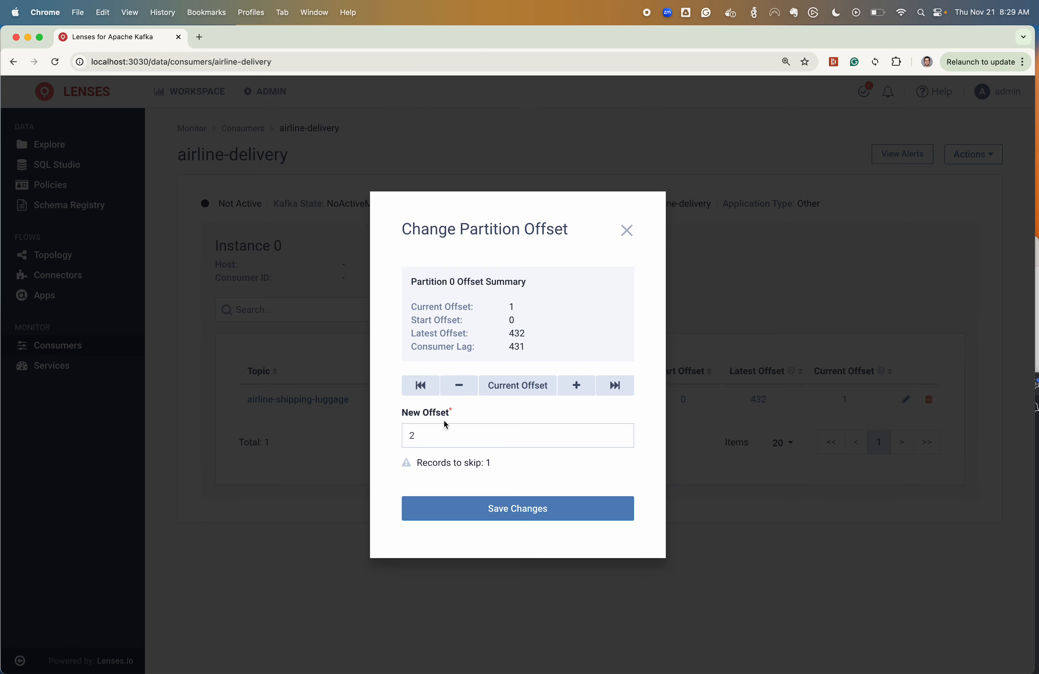
click(578, 386)
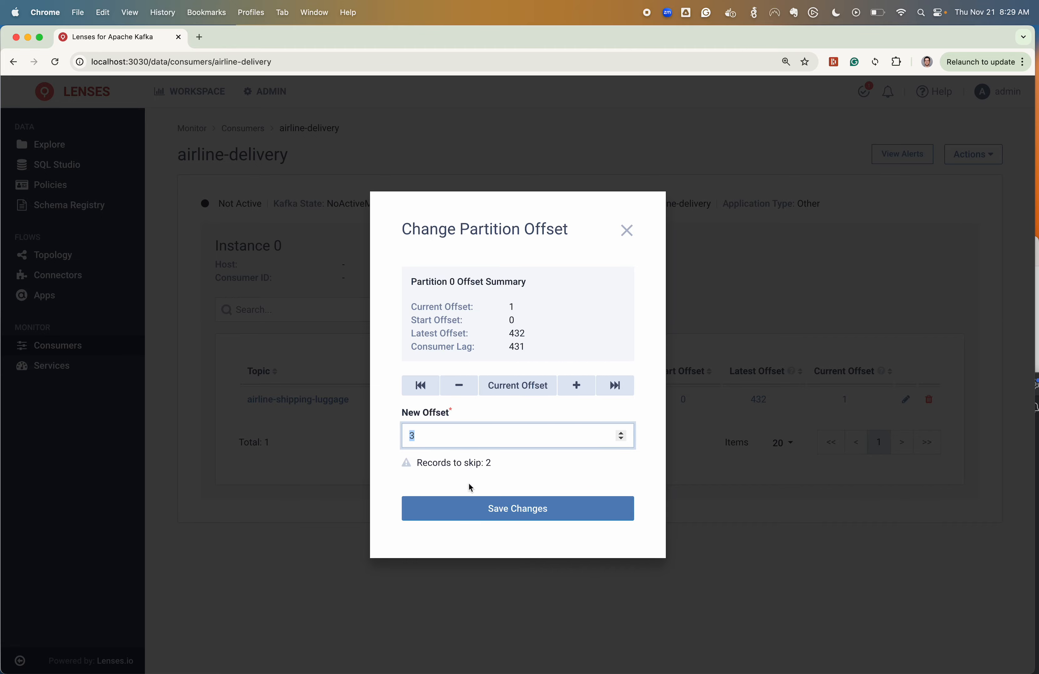
click(519, 509)
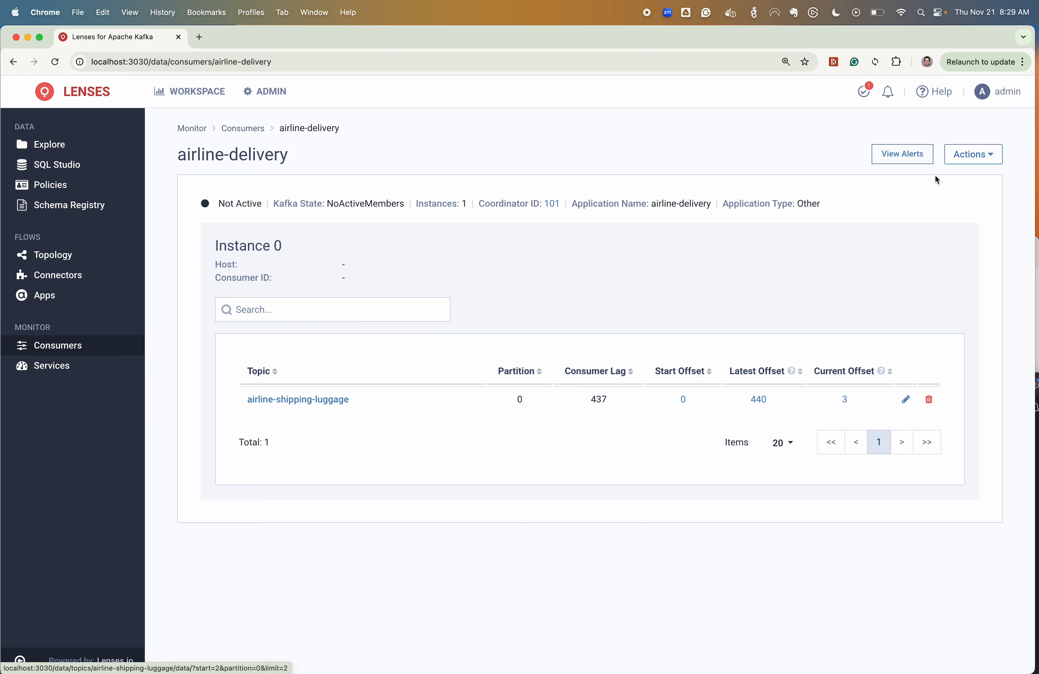
Review the available options for changing multiple offsets of the airline-delivery consumer group without applying any
click(973, 155)
click(927, 210)
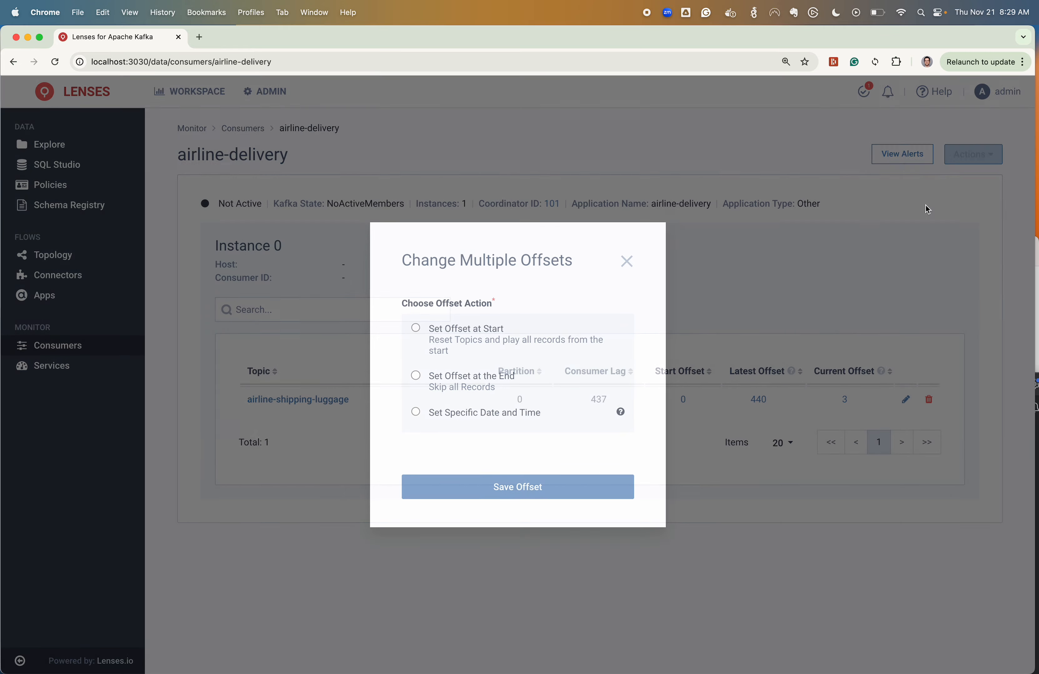
click(629, 262)
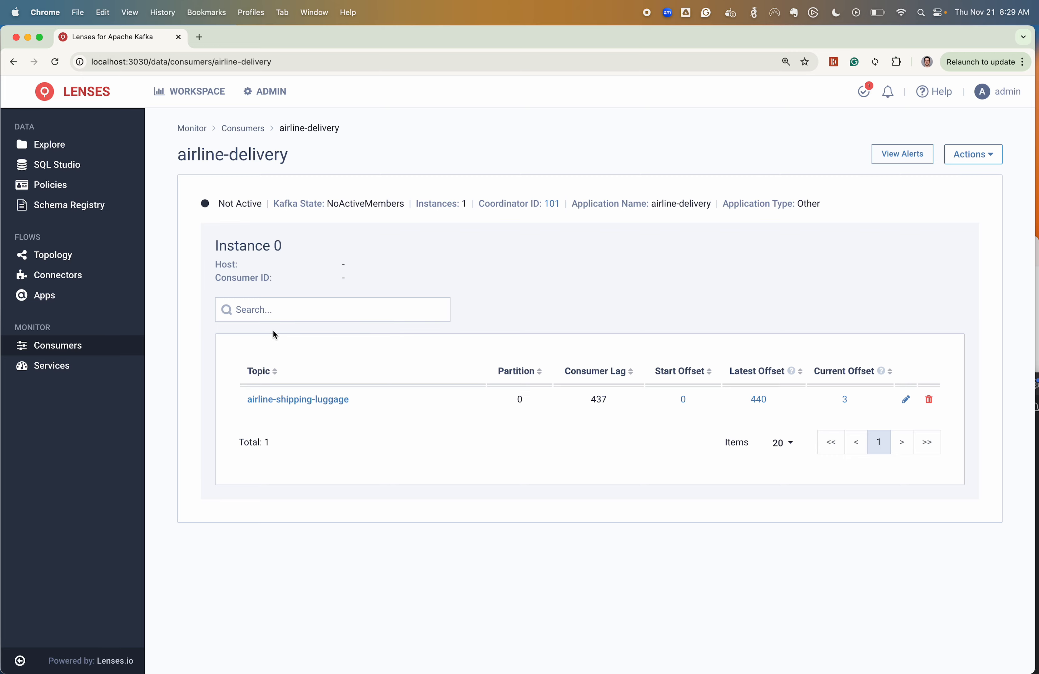
Search the Kafka datasets for "shipping" and open the airline-shipping-luggage topic
click(46, 145)
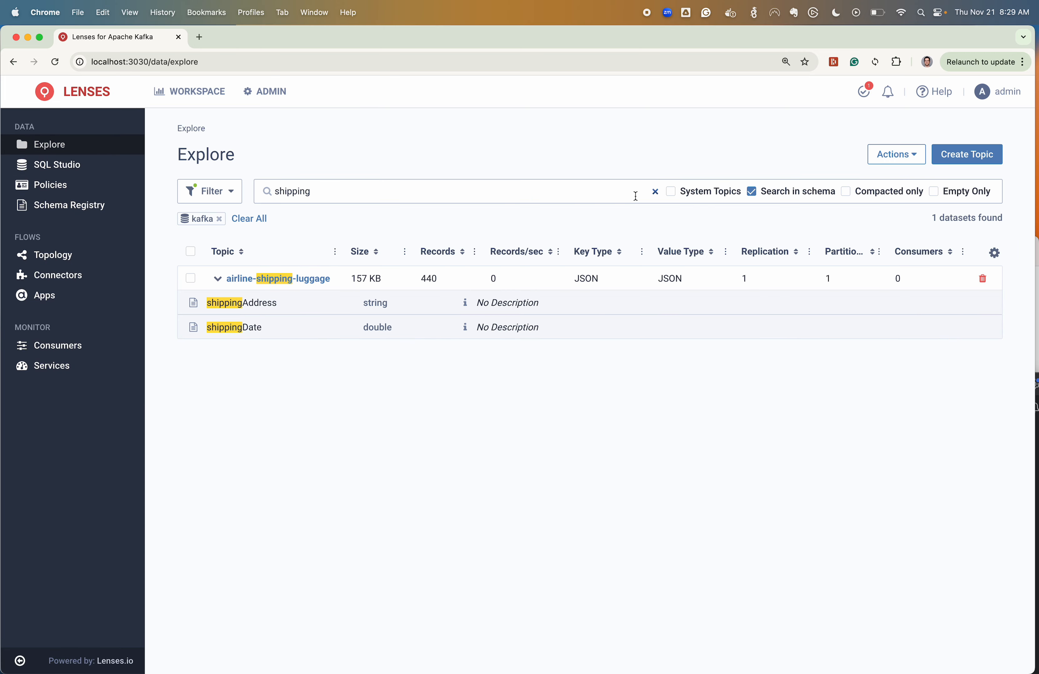
click(655, 193)
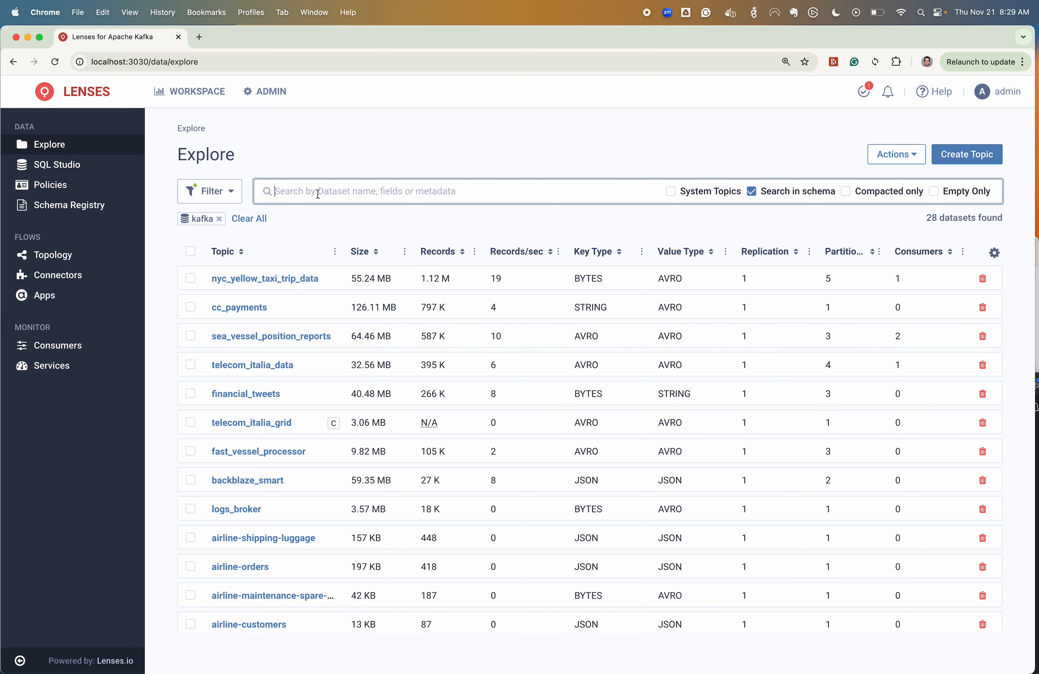
text(shiipi)
key(BackSpace)
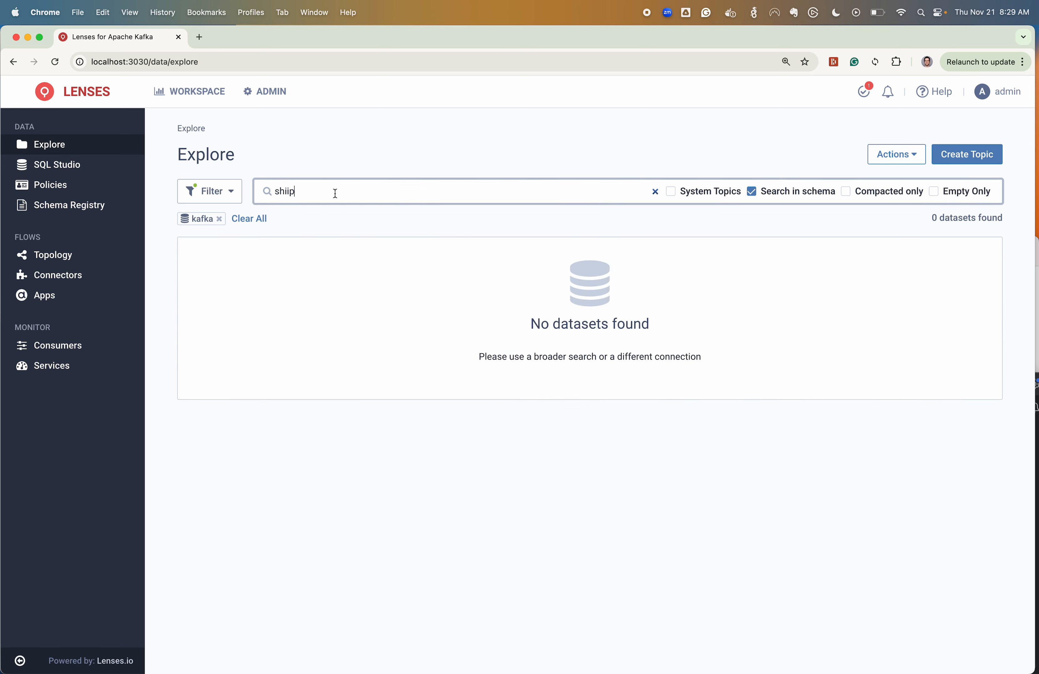
key(BackSpace)
key(BackSpace)
text(pping)
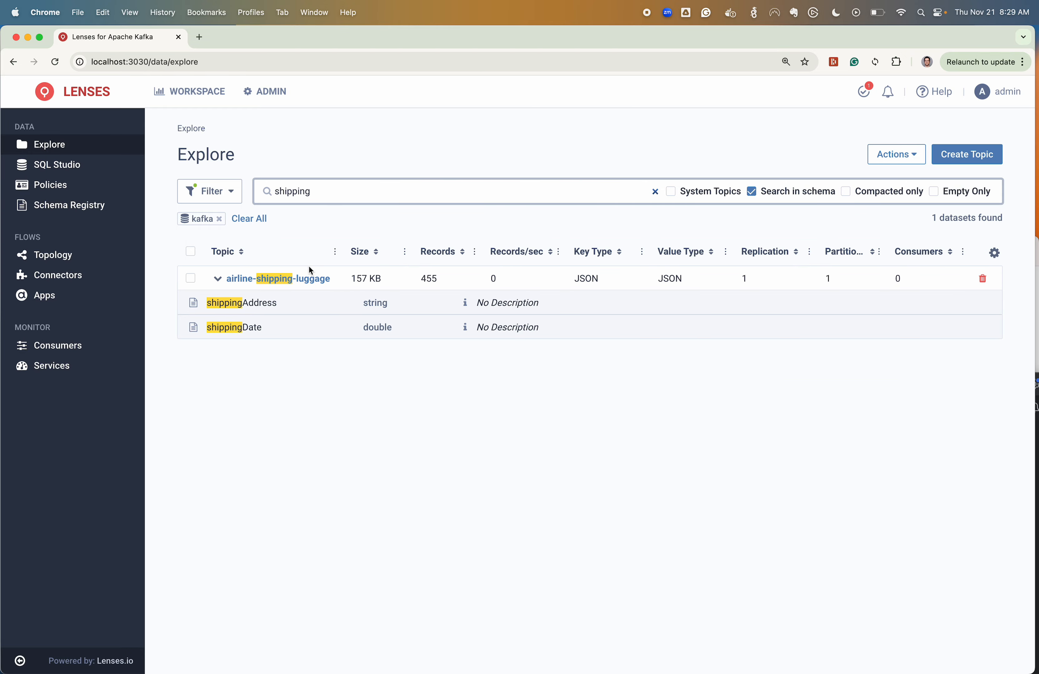
click(303, 277)
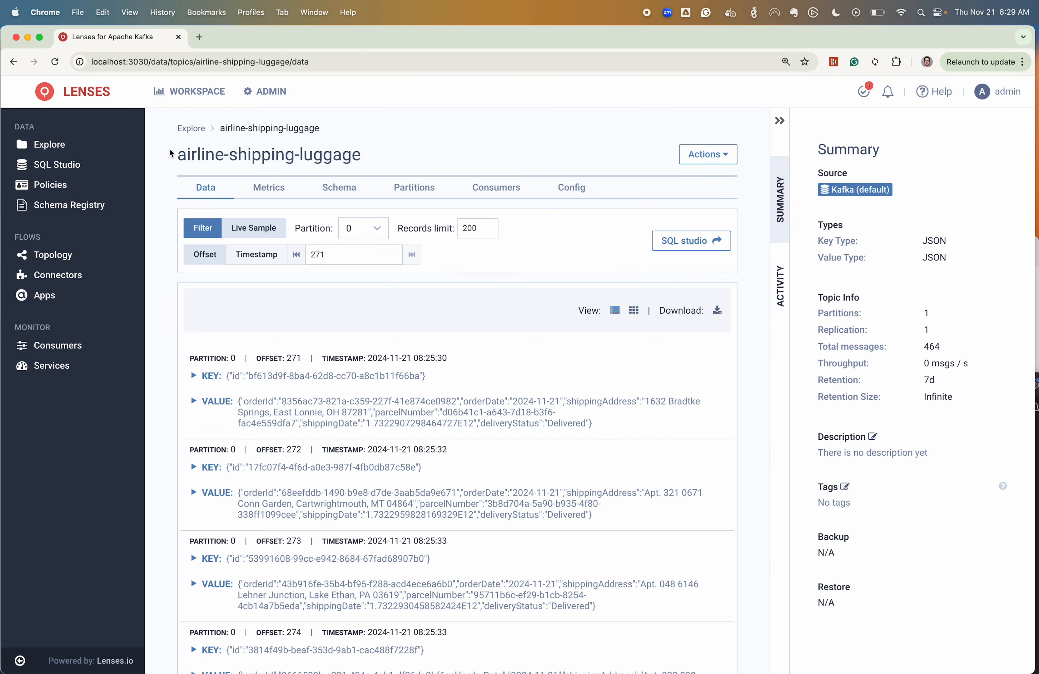
Show the topic's records in table view and check the value.parcelNumber column for missing values
click(633, 311)
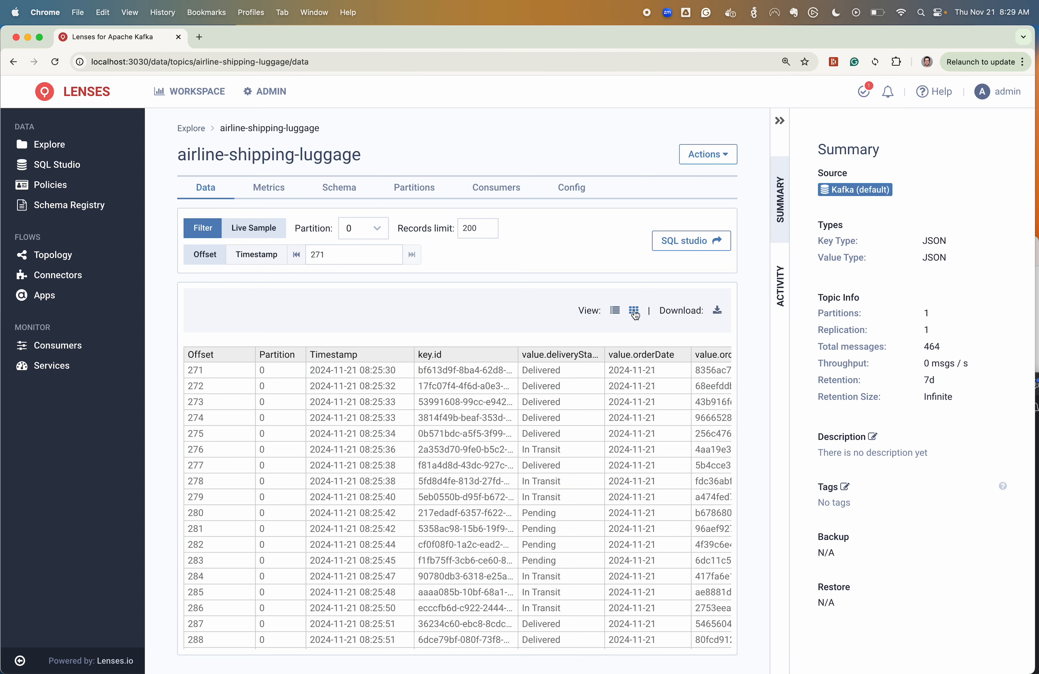
scroll(335, 438, right, 5)
scroll(335, 438, right, 5)
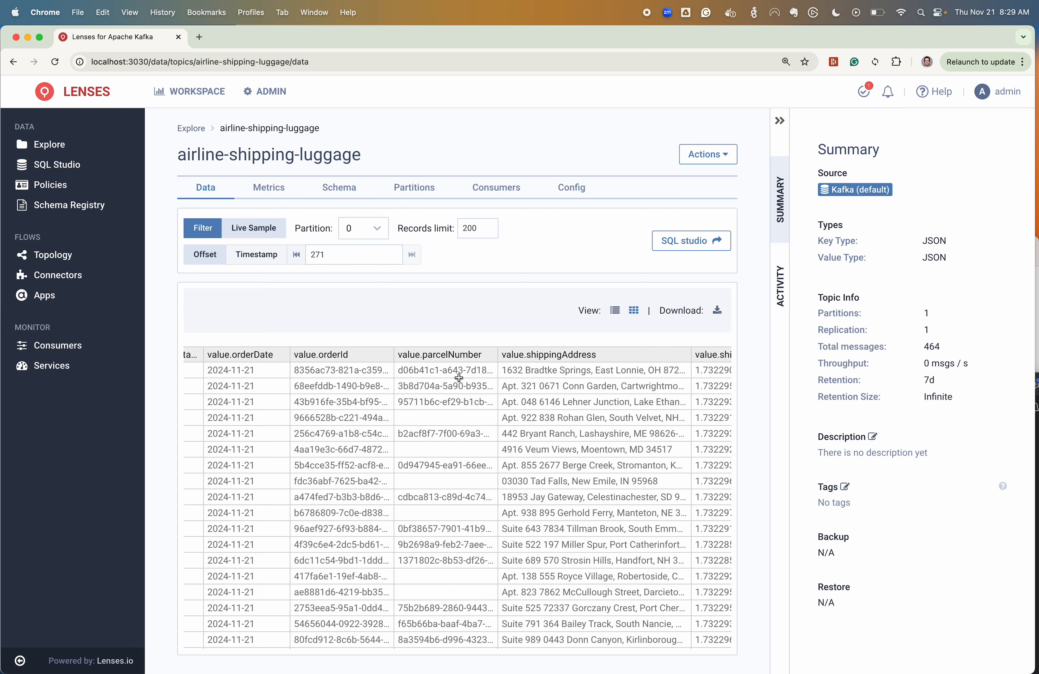
Open the airline-shipping-luggage topic in SQL Studio and remove the USE `kafka`; statement from the query
click(690, 242)
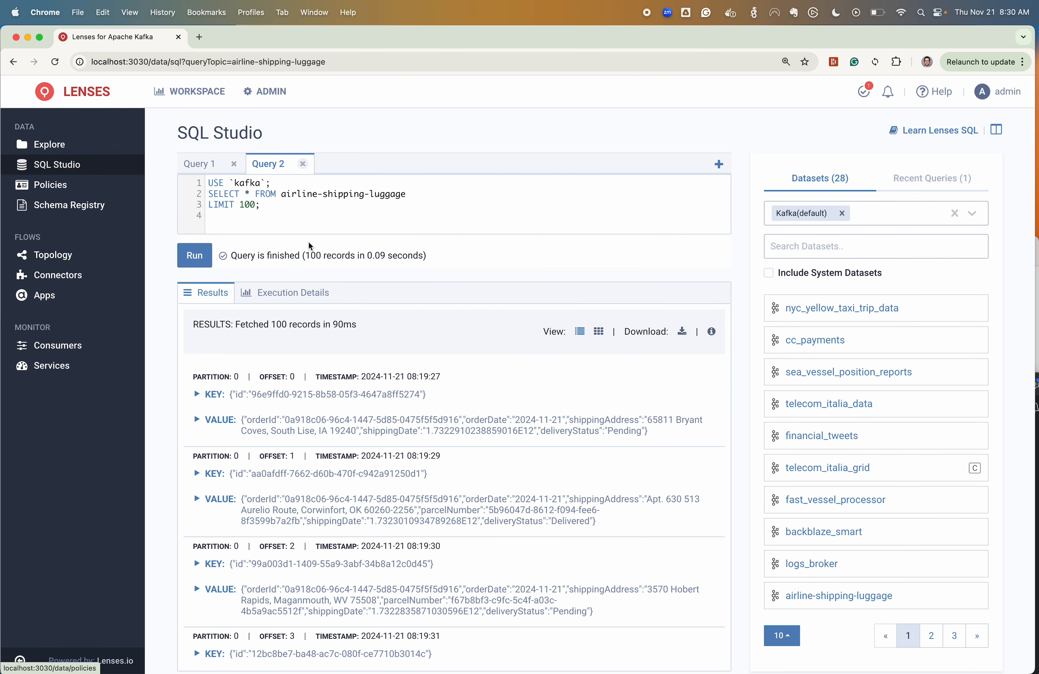
click(274, 212)
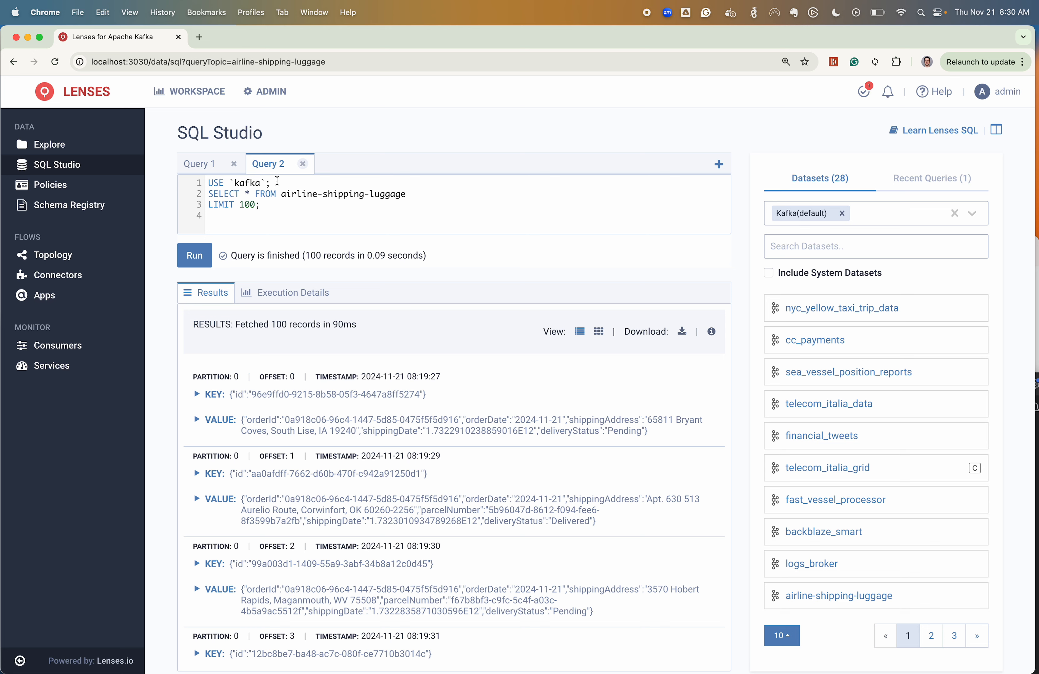
drag(278, 180, 181, 186)
key(BackSpace)
Add a where clause to the query with the condition isnull(parcelNumber)
click(422, 191)
key(Return)
text(wher)
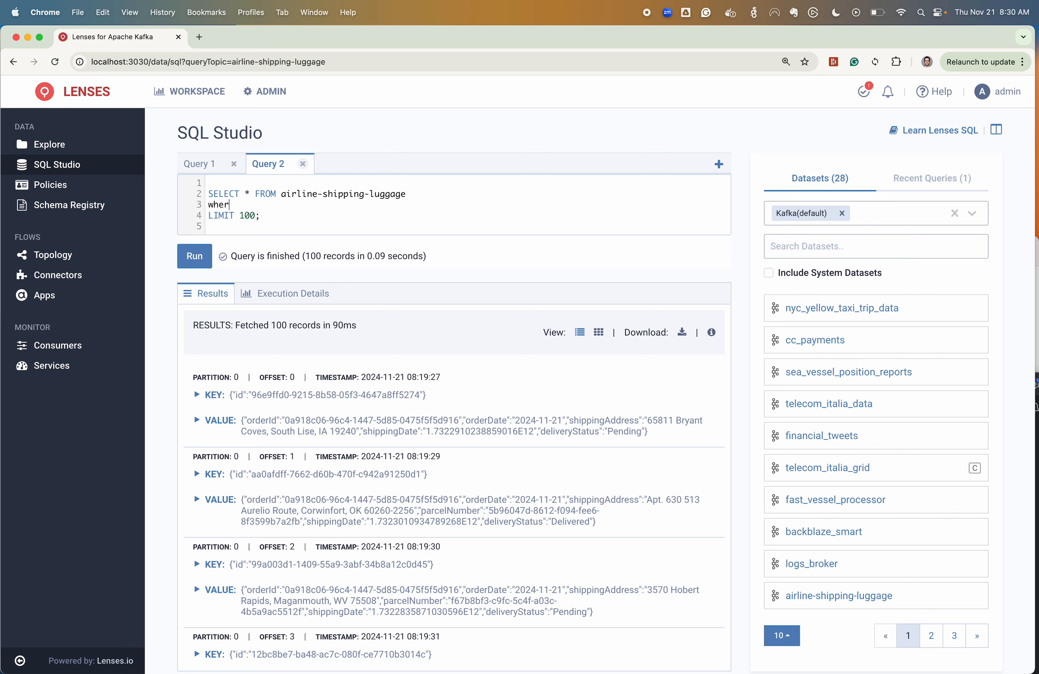
text(e)
key(Escape)
text(isnull(parcelNumber)
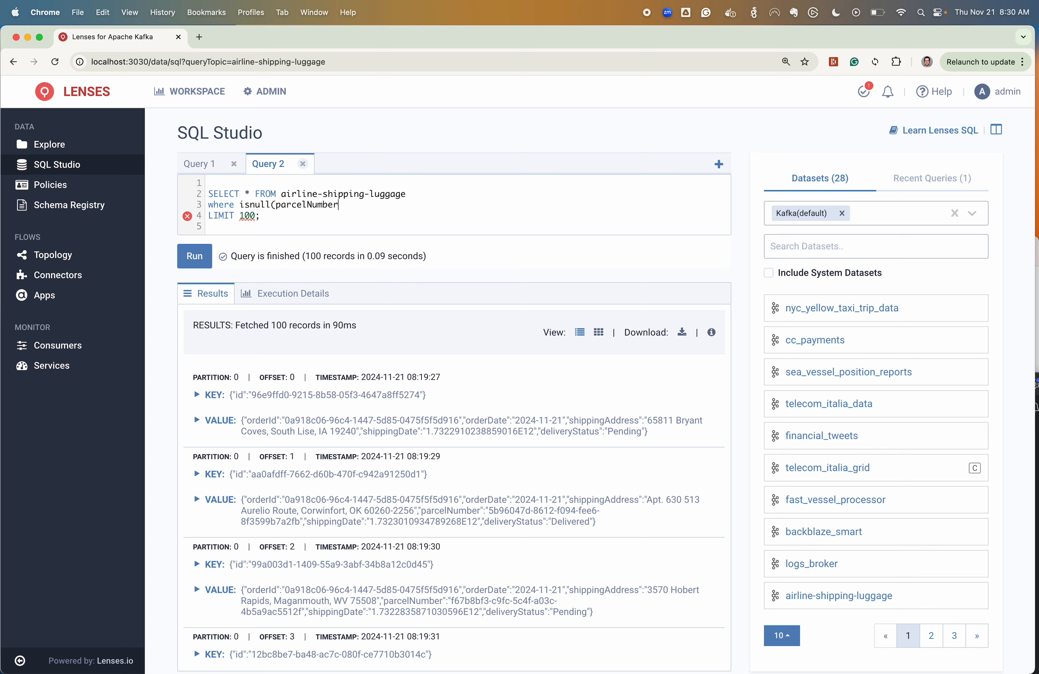
text() a)
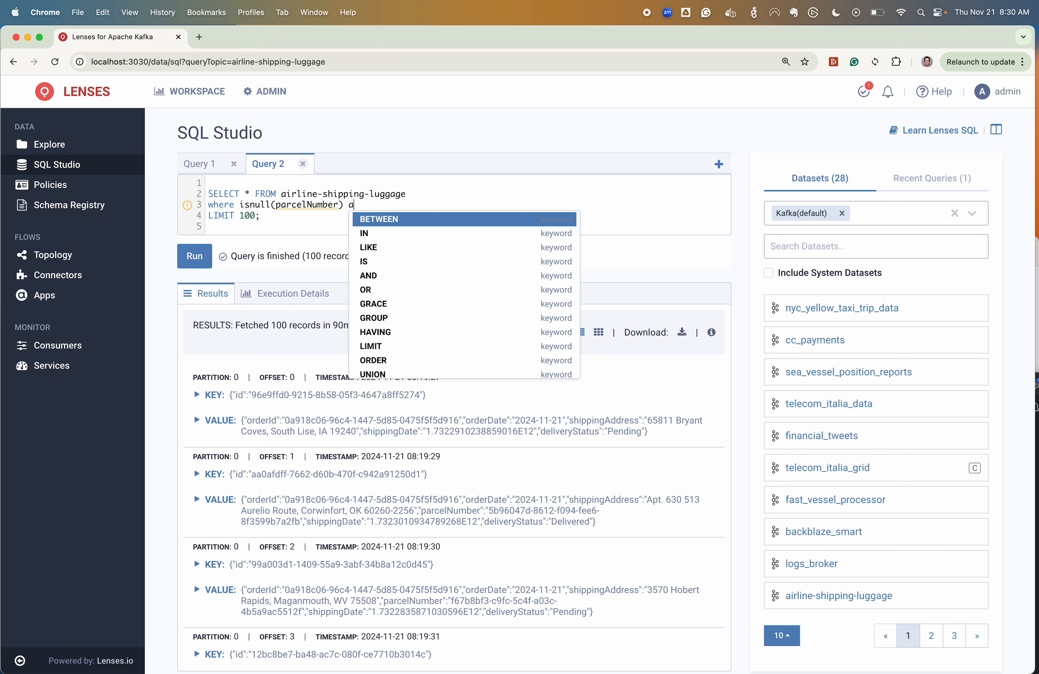
Extend the where clause with "and _meta.timestamp > yesterday()" and run the query
text(nd _)
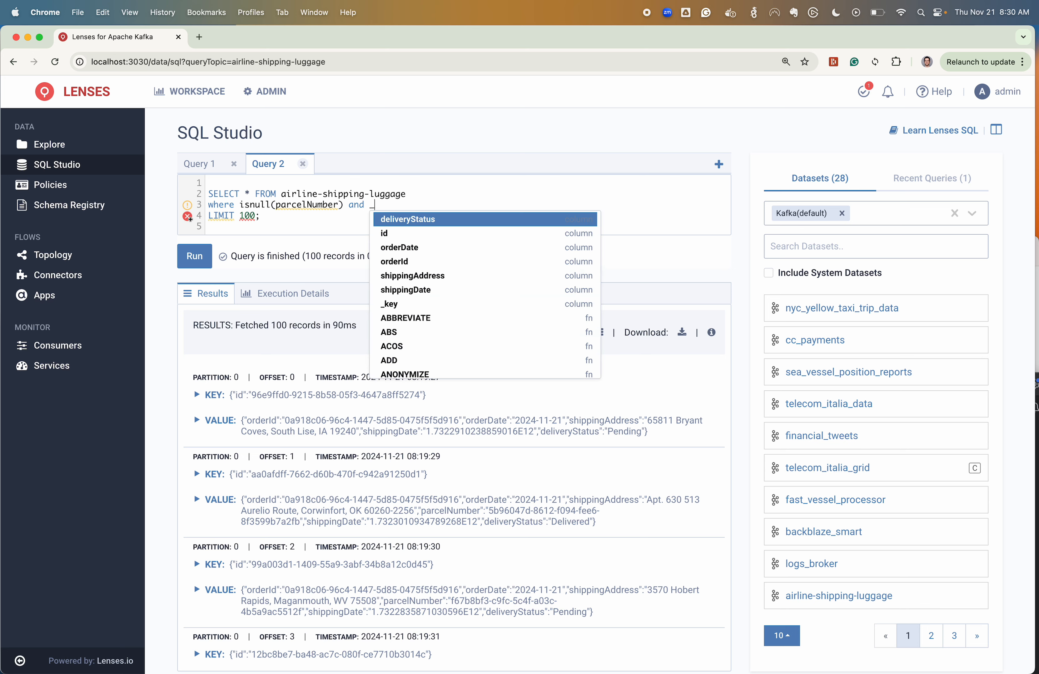
text(meta.)
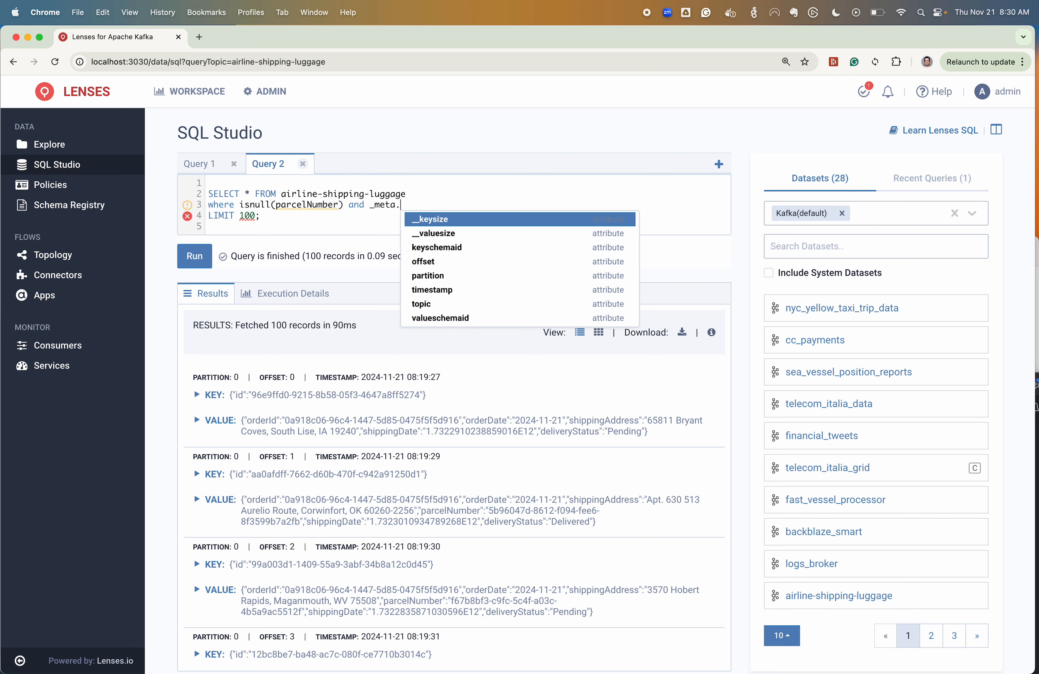
text(offs)
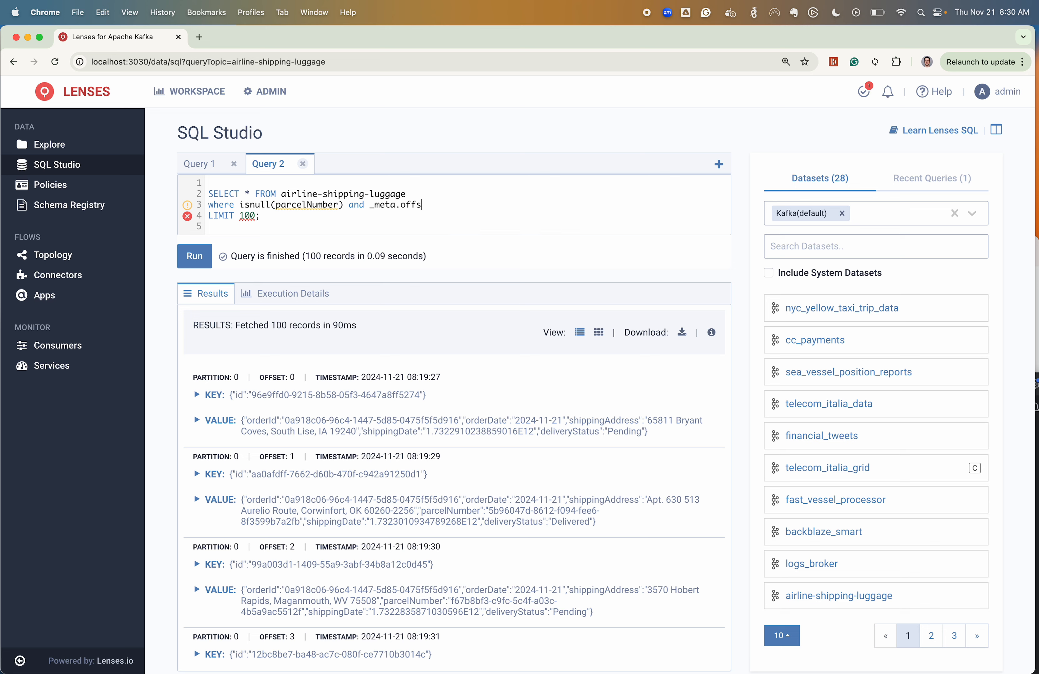
click(455, 222)
key(BackSpace)
key(BackSpace)
key(BackSpace)
key(BackSpace)
key(BackSpace)
key(BackSpace)
text(time)
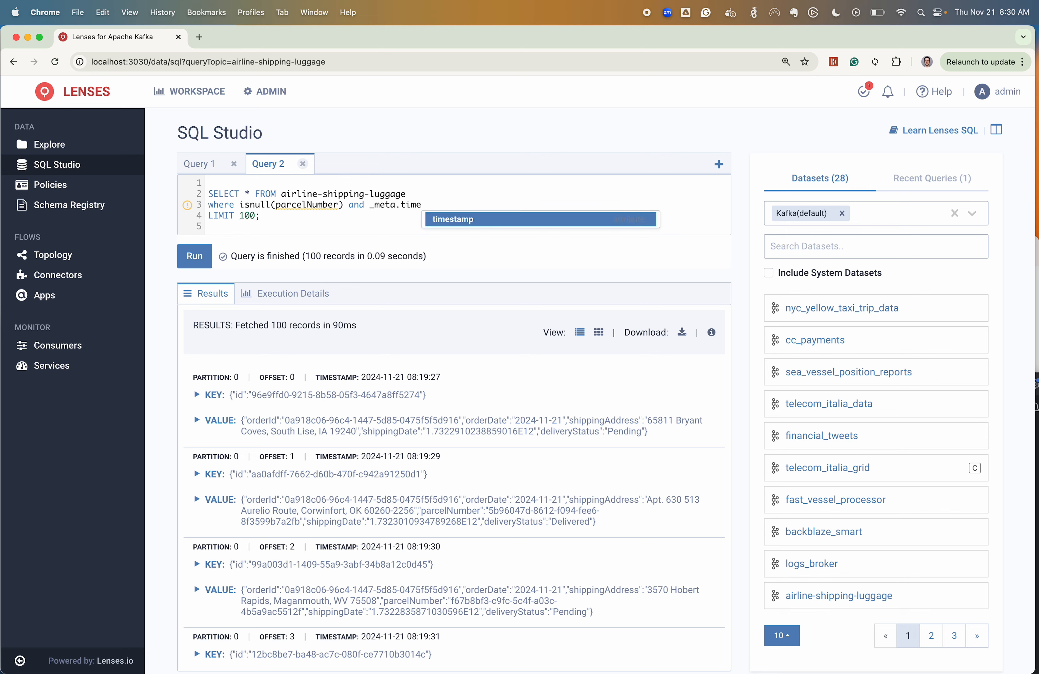
text(stamp)
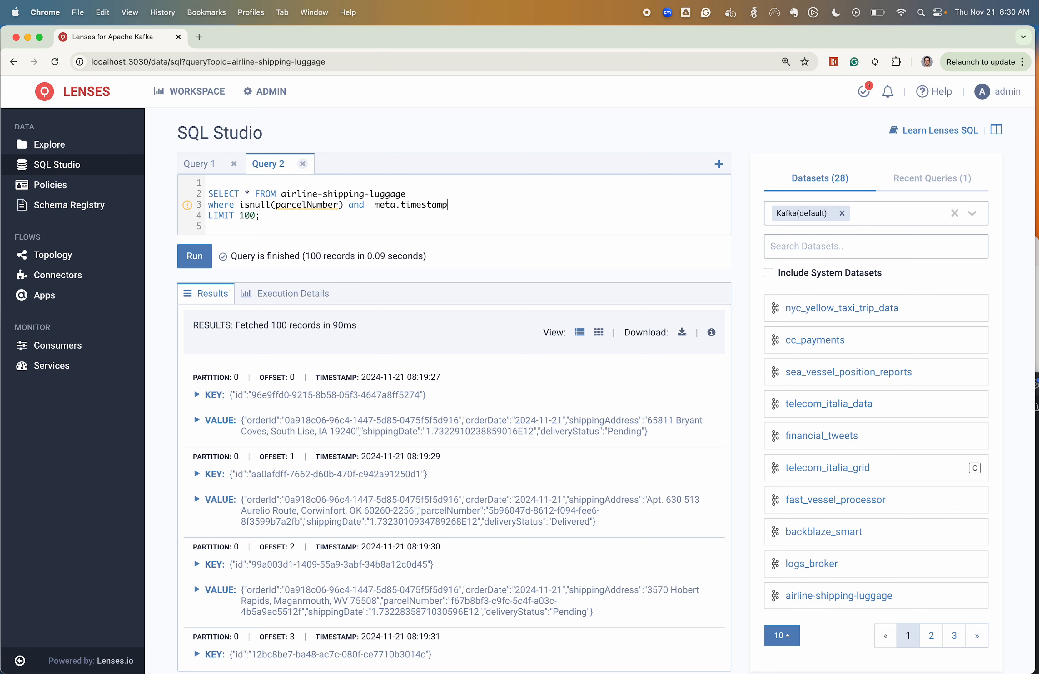
text( > yesterday())
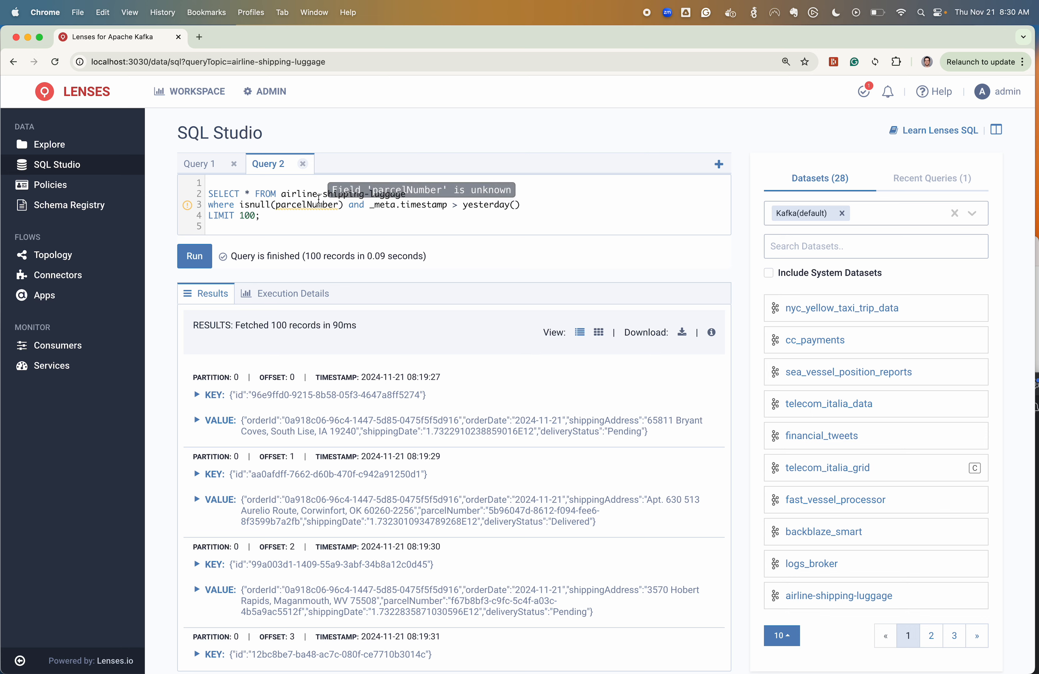
mouse_move(276, 205)
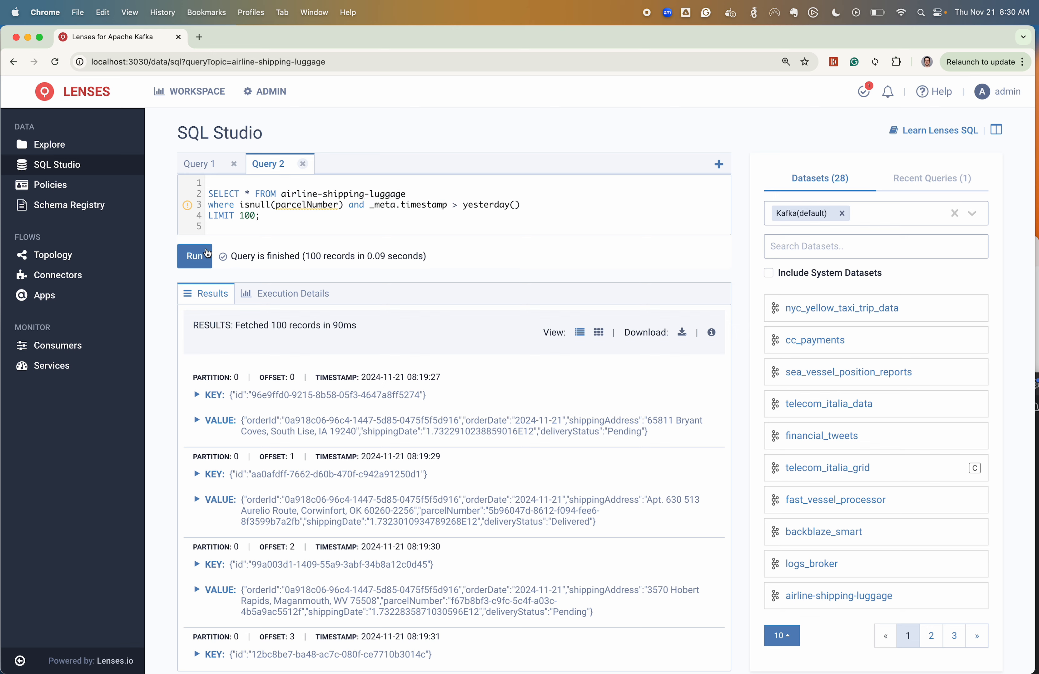
click(206, 255)
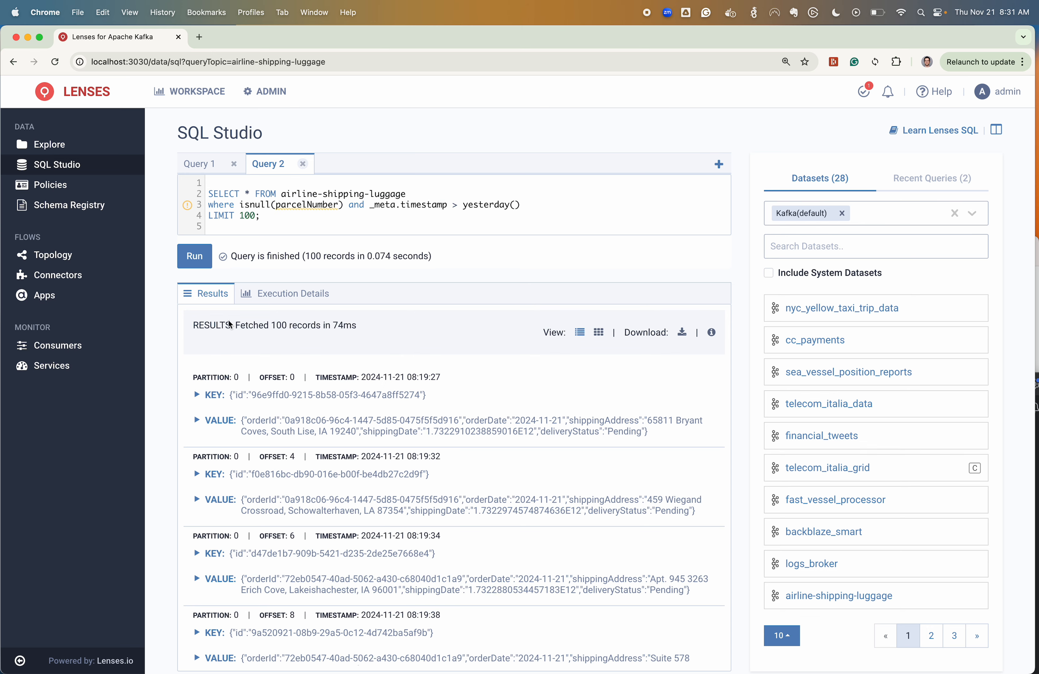
Show the query results in table view and examine the fields of the records lacking a parcel number
click(598, 333)
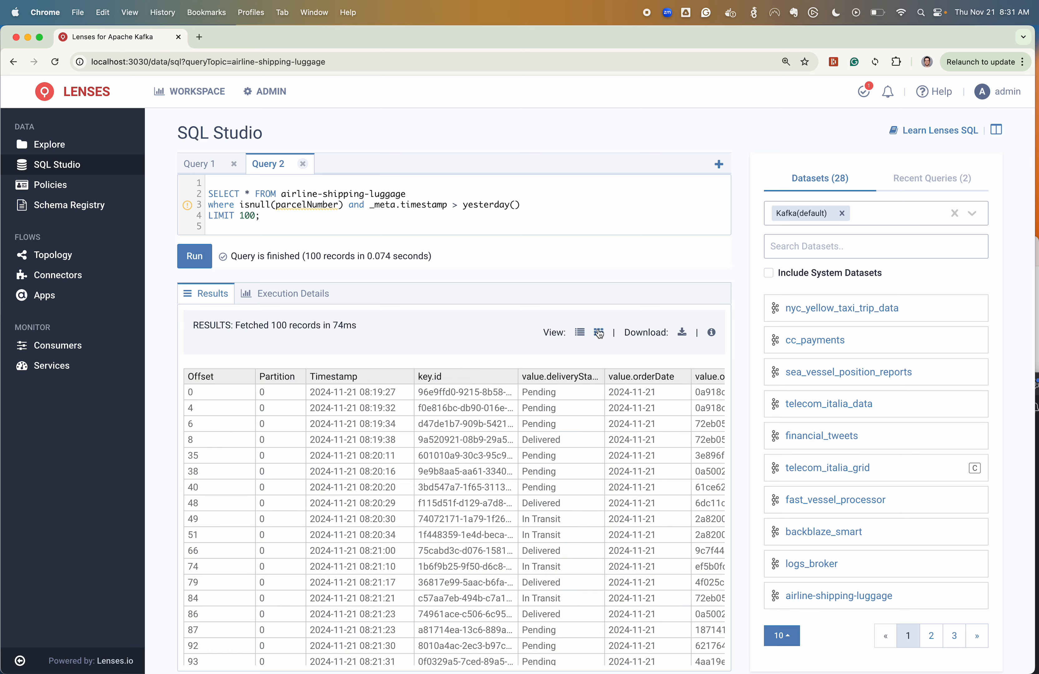
scroll(557, 461, right, 5)
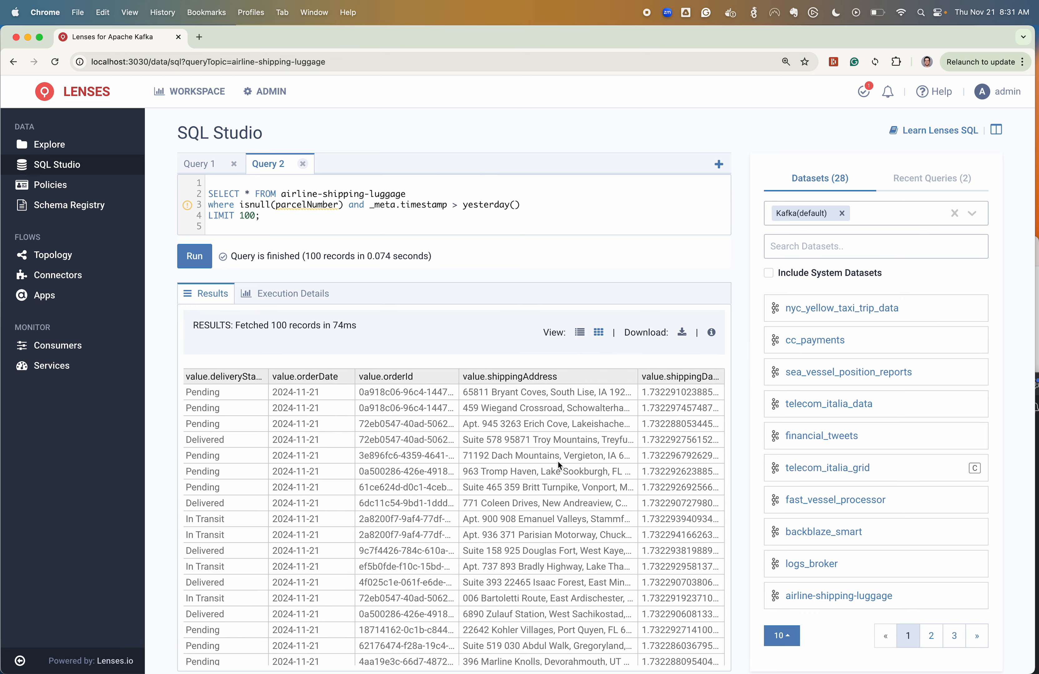
scroll(557, 462, left, 2)
scroll(557, 462, right, 2)
scroll(558, 461, left, 5)
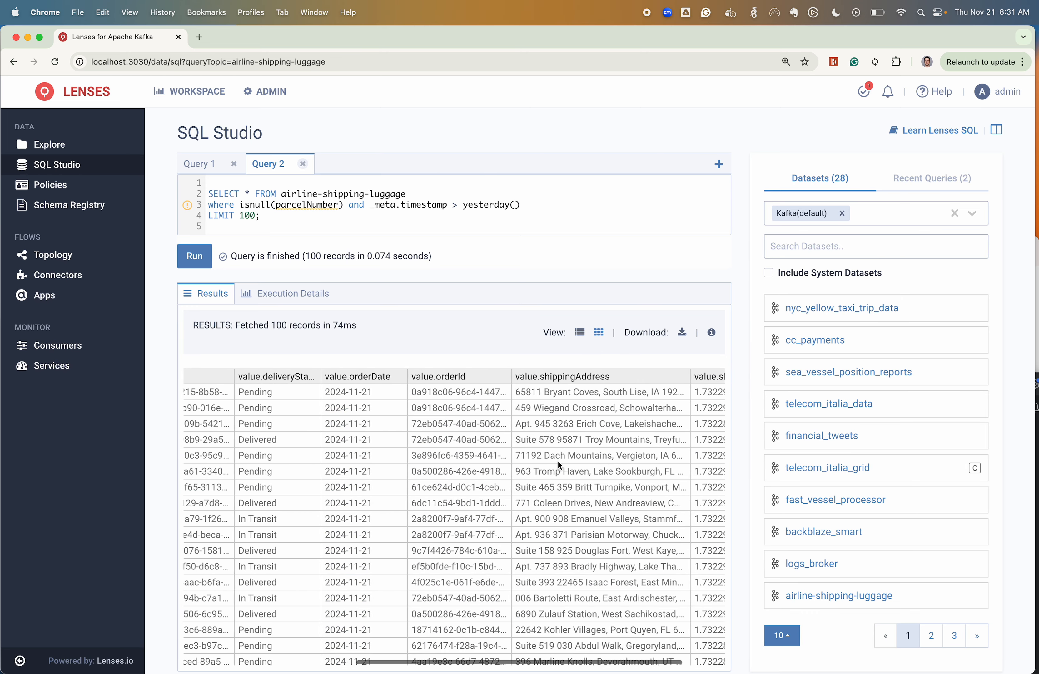
scroll(557, 461, right, 5)
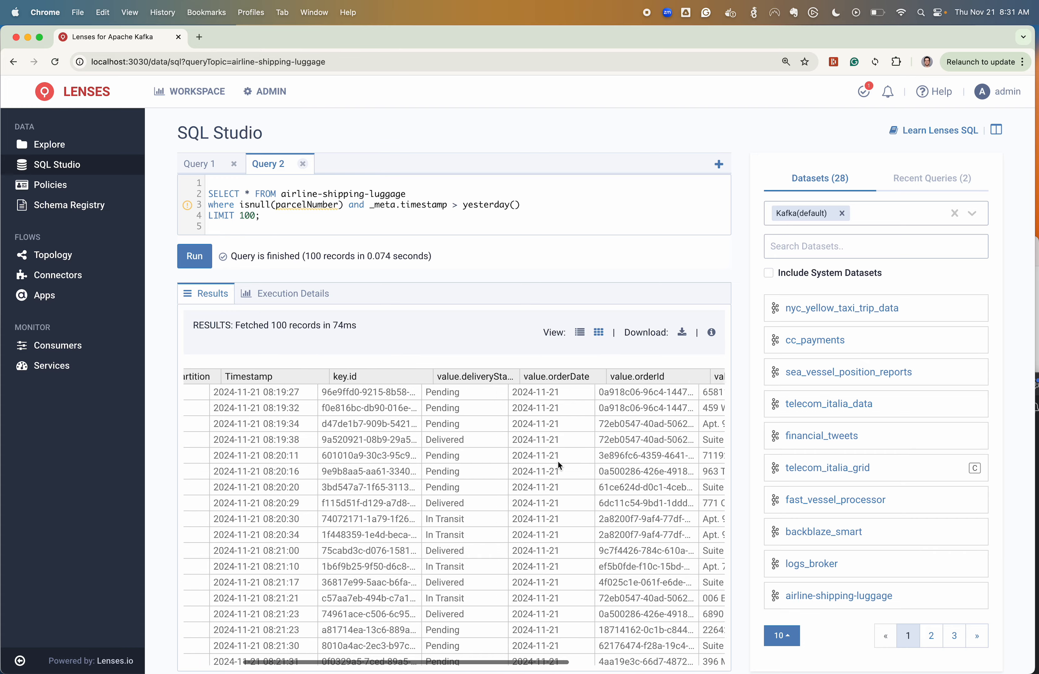
scroll(558, 461, down, 3)
scroll(558, 462, down, 3)
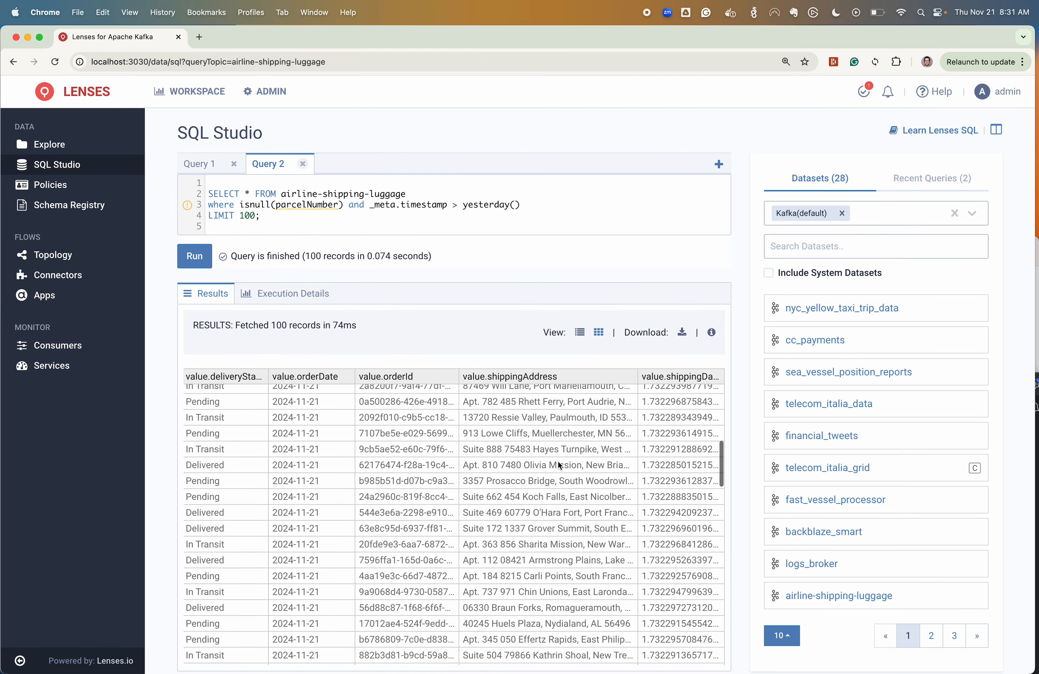
scroll(557, 462, up, 10)
Try extending the where clause with a _key. reference in place of _header
mouse_move(325, 205)
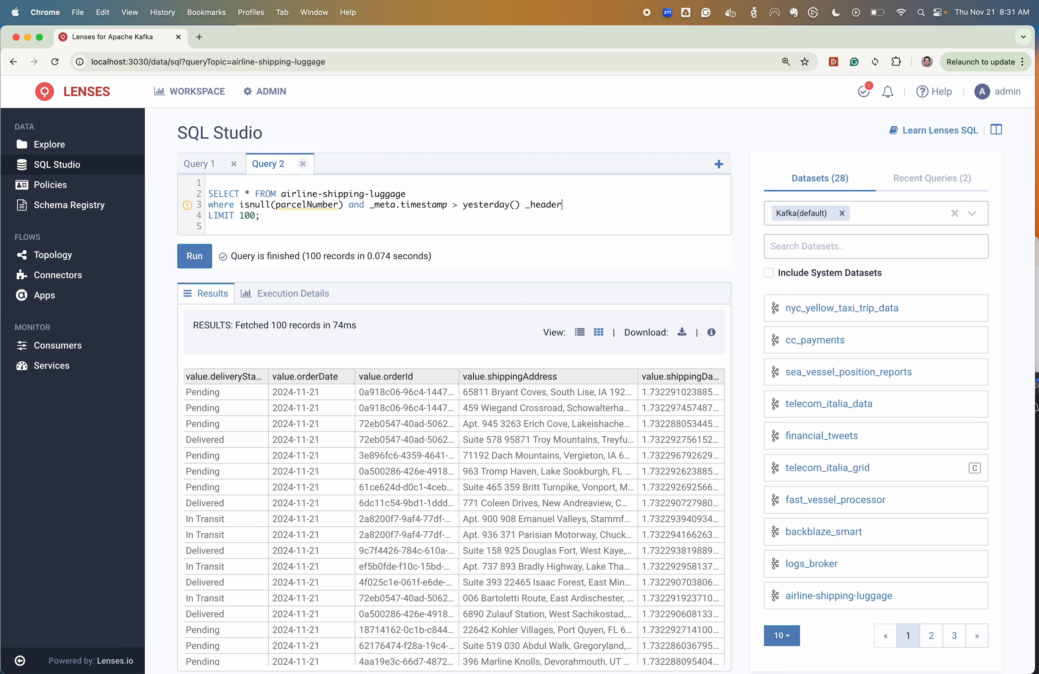
key(shift+alt+Left)
key(shift+alt+Left)
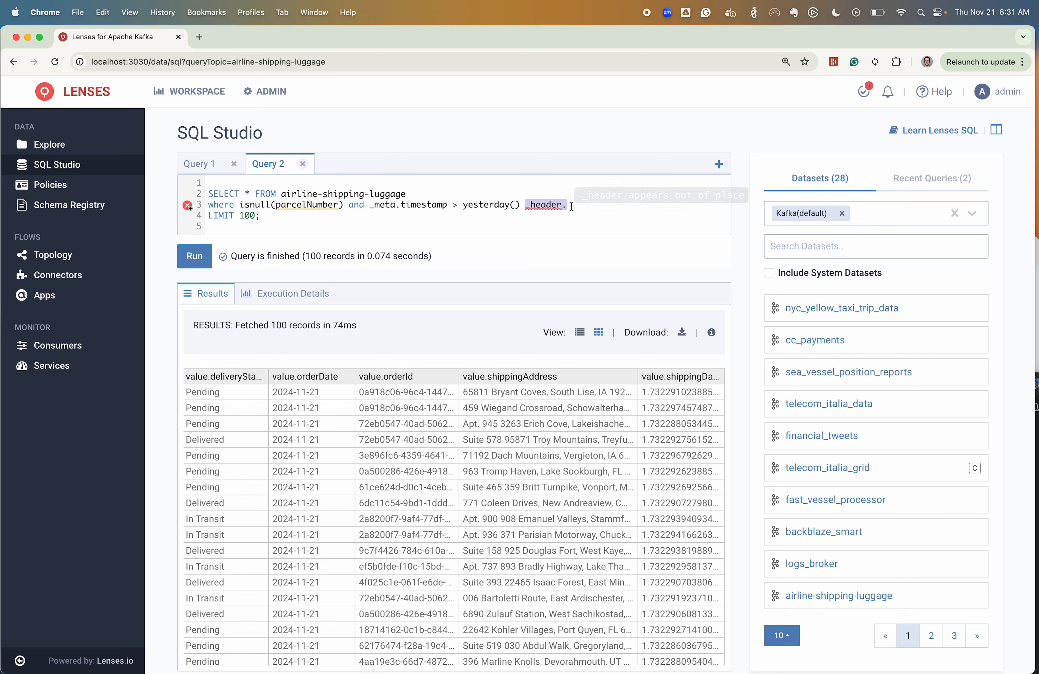
key(BackSpace)
text(_ke)
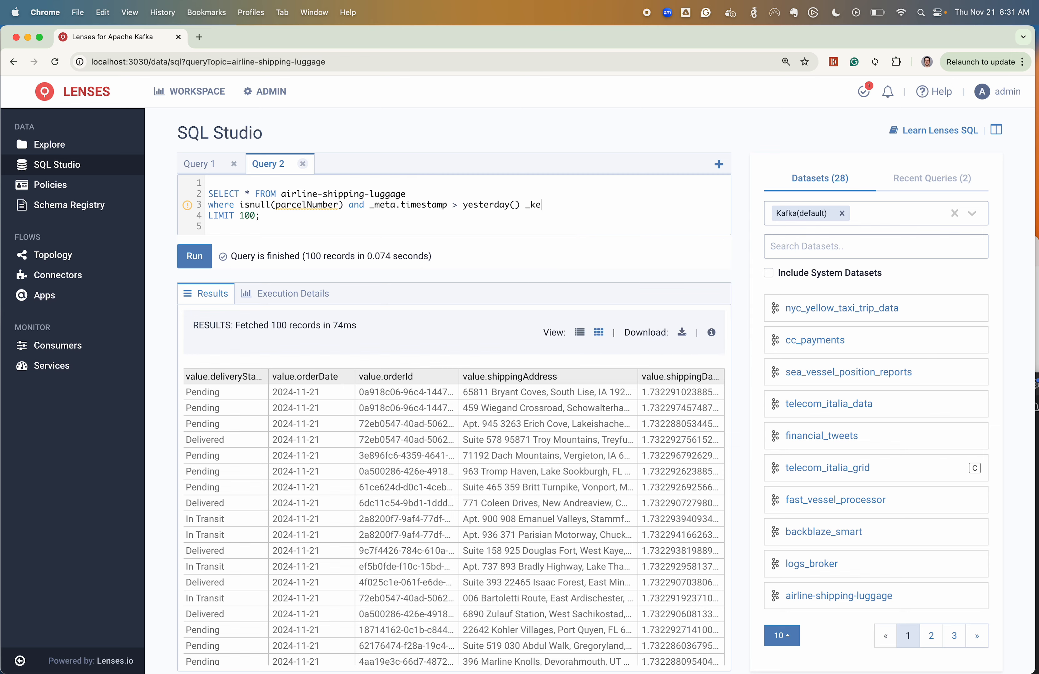
text(y.)
Return the results to list view, expand the key of the record at offset 0 and copy its id value
scroll(412, 407, left, 8)
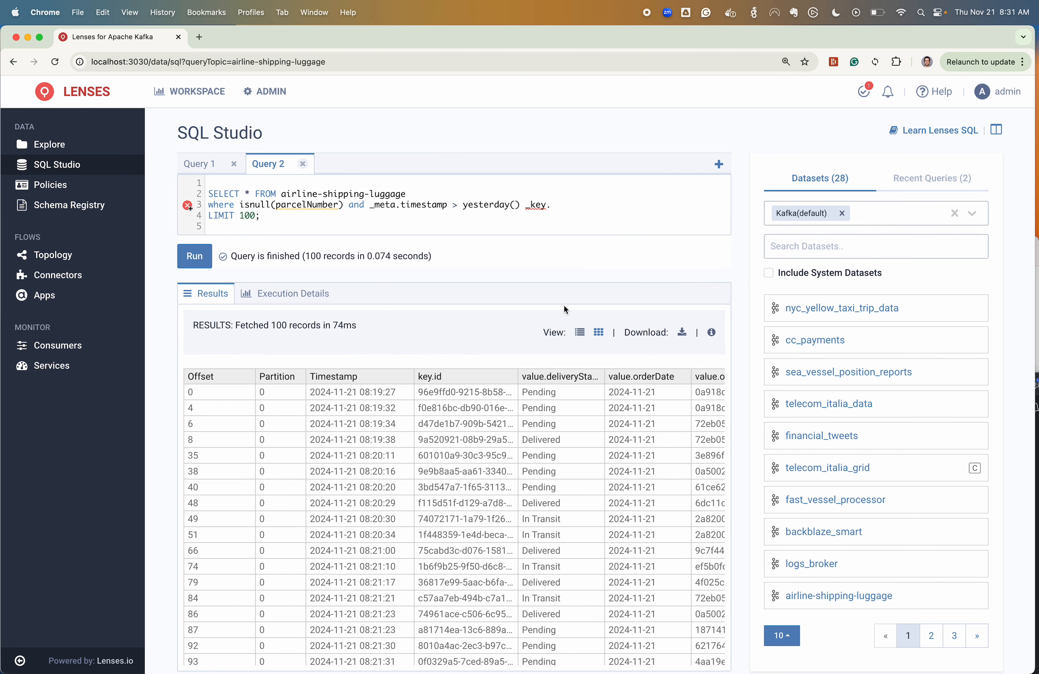
click(580, 334)
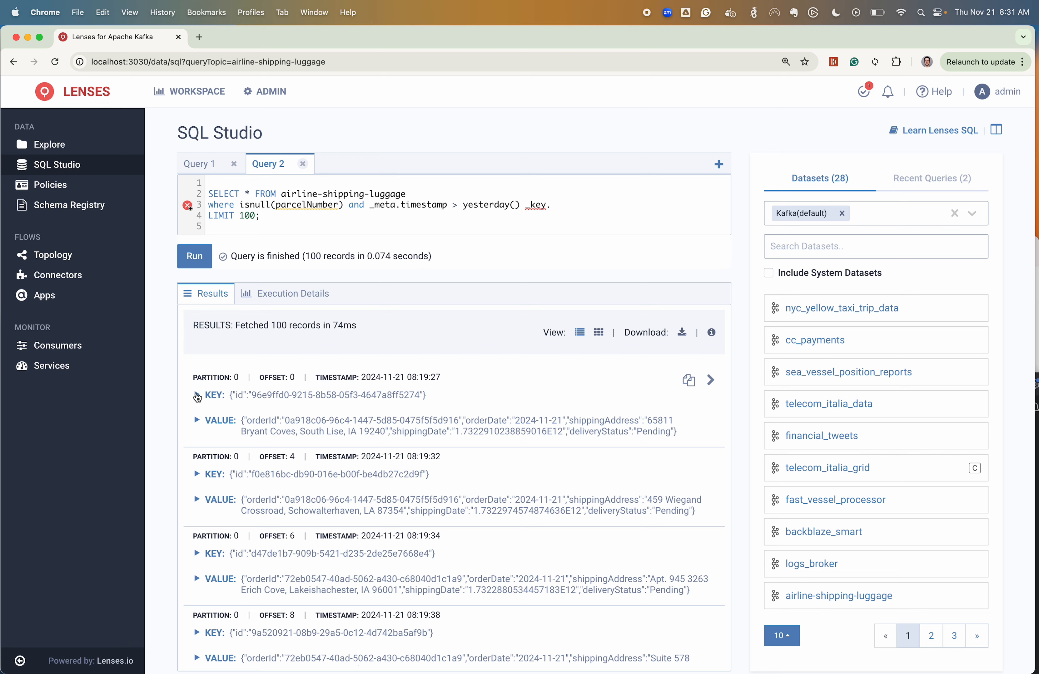
click(197, 395)
drag(231, 414, 346, 413)
key(super+c)
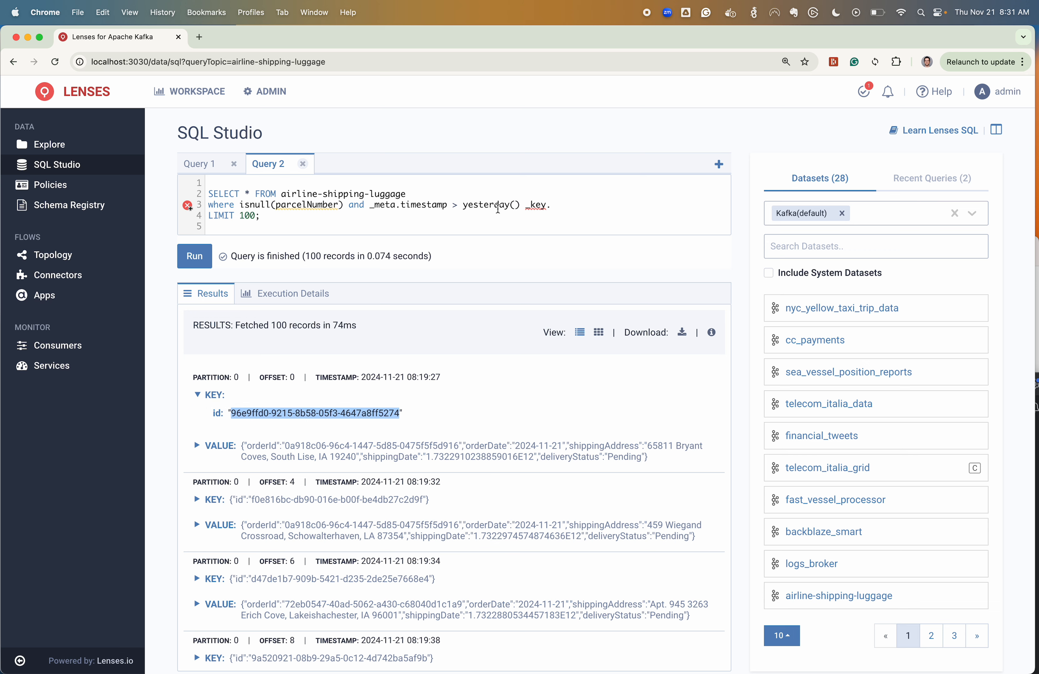
Replace the where clause with one matching _key.id to the copied id value in double quotes, and run the query
triple_click(498, 204)
text(where )
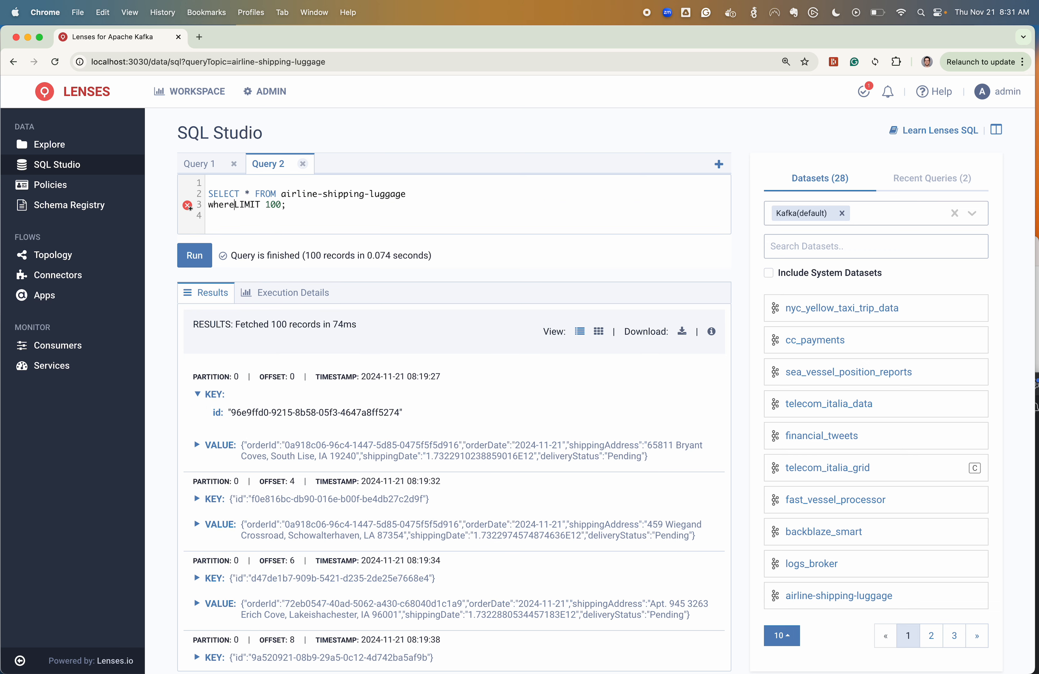
text(_key.id = )
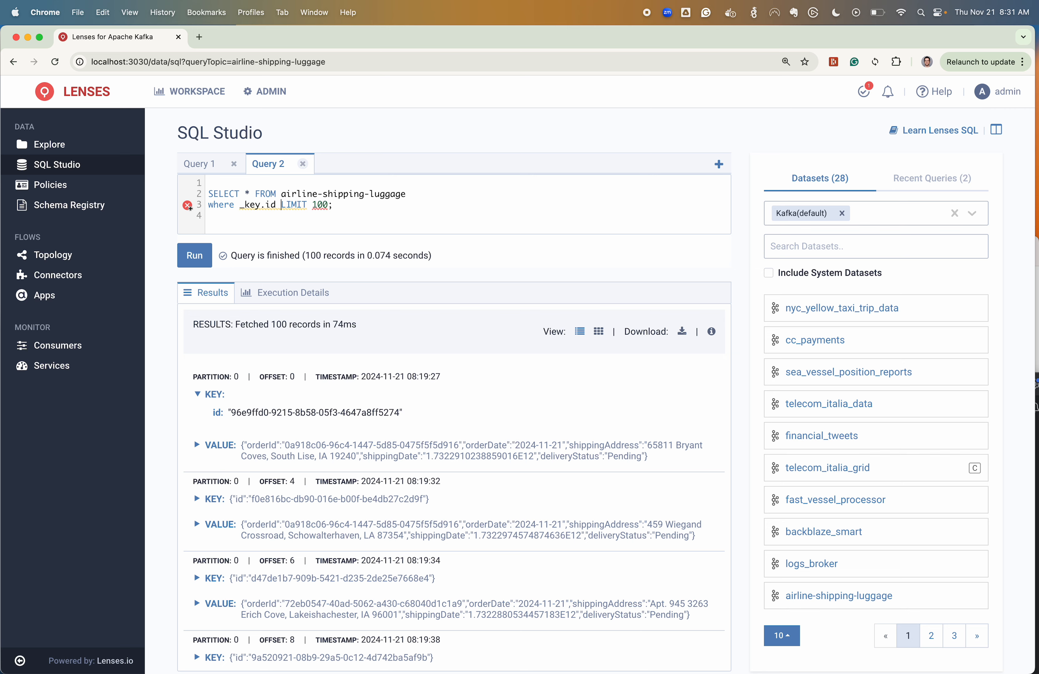
text(")
key(super+v)
text(")
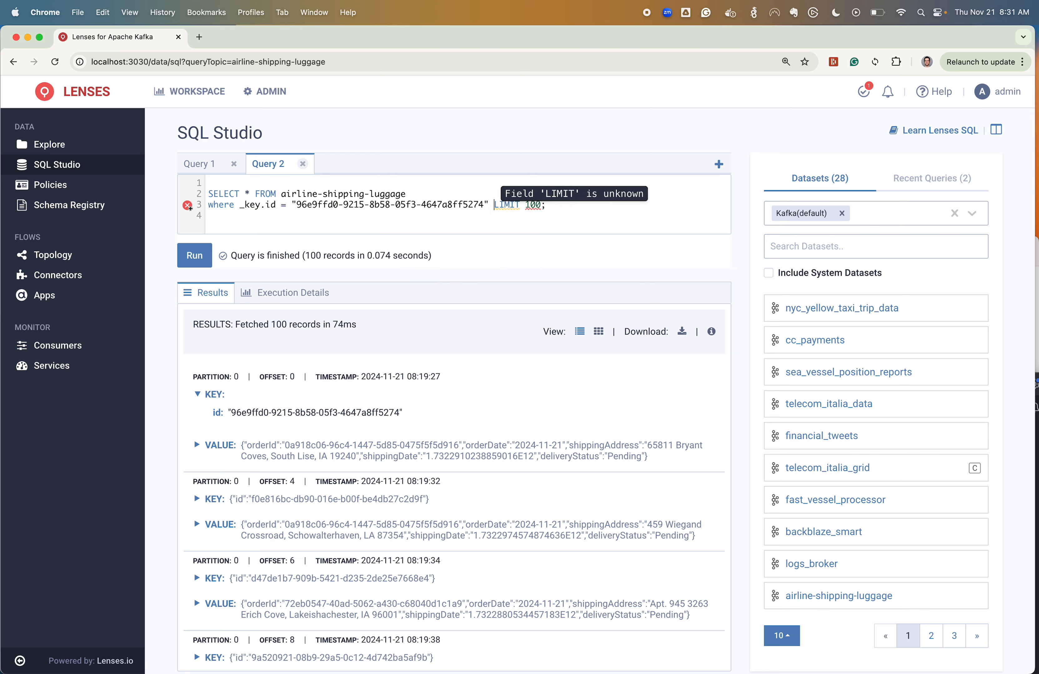
click(194, 255)
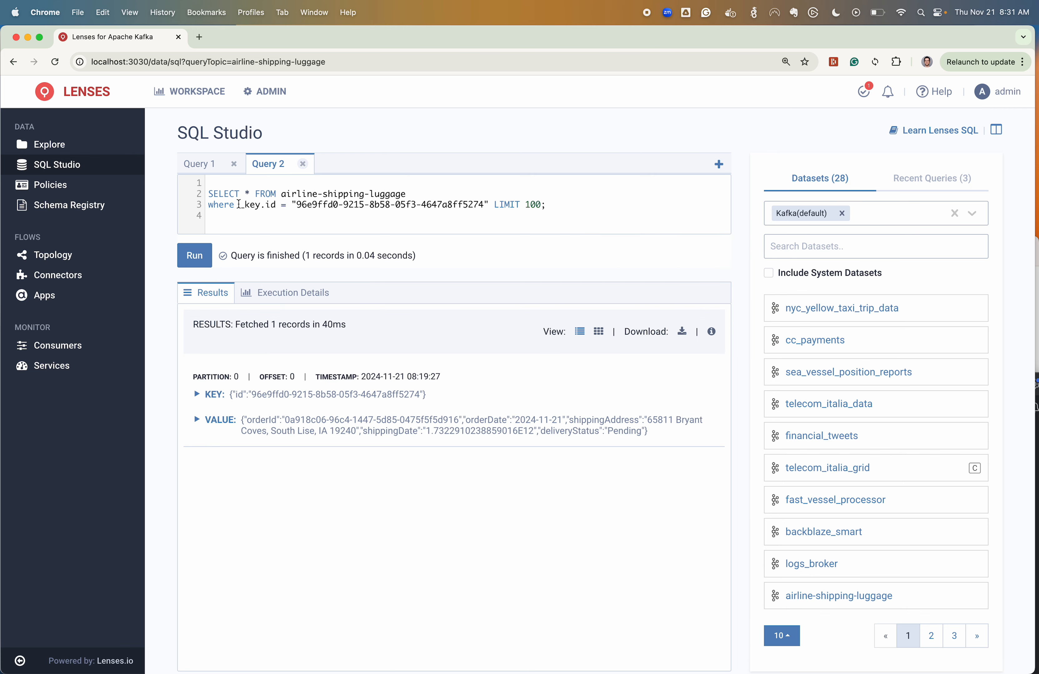
Change the where condition to "_meta.offset > LAST_OFFSET() - 30", keeping LIMIT 100, and run the query
drag(239, 205, 275, 204)
click(263, 205)
drag(239, 205, 488, 201)
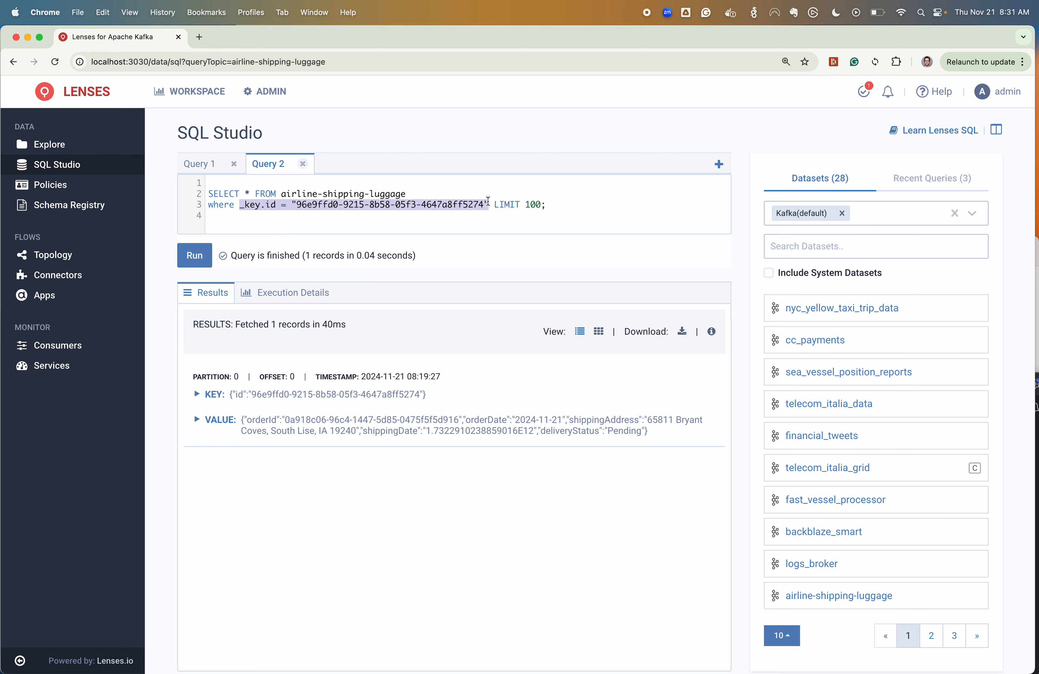
key(BackSpace)
key(ctrl+space)
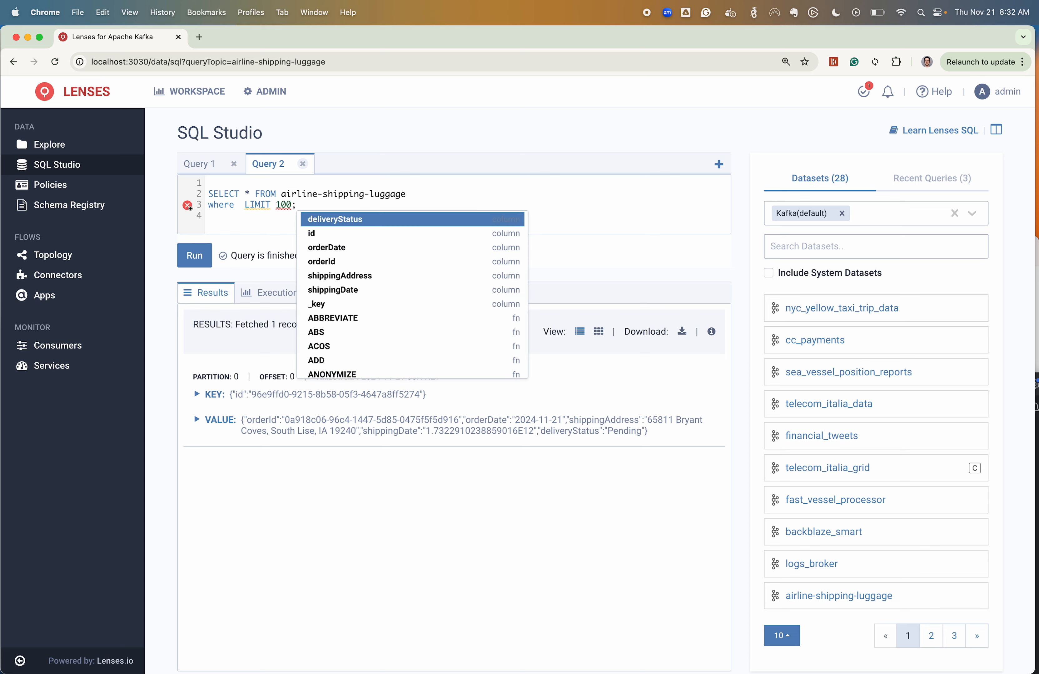
text(_meta.o)
text(ffse)
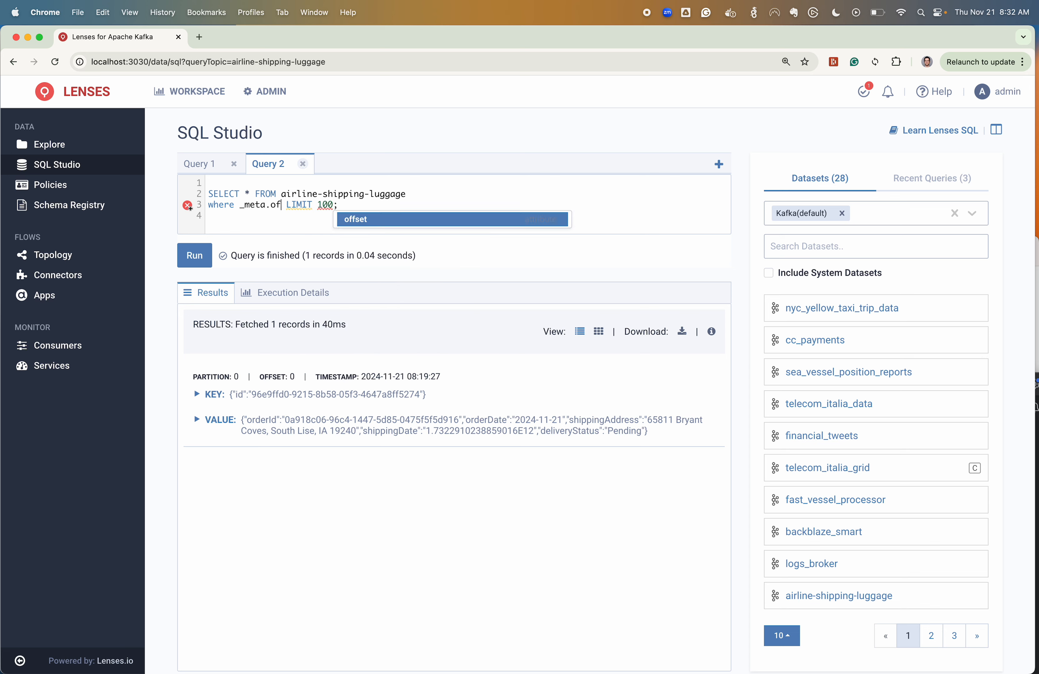
text(t )
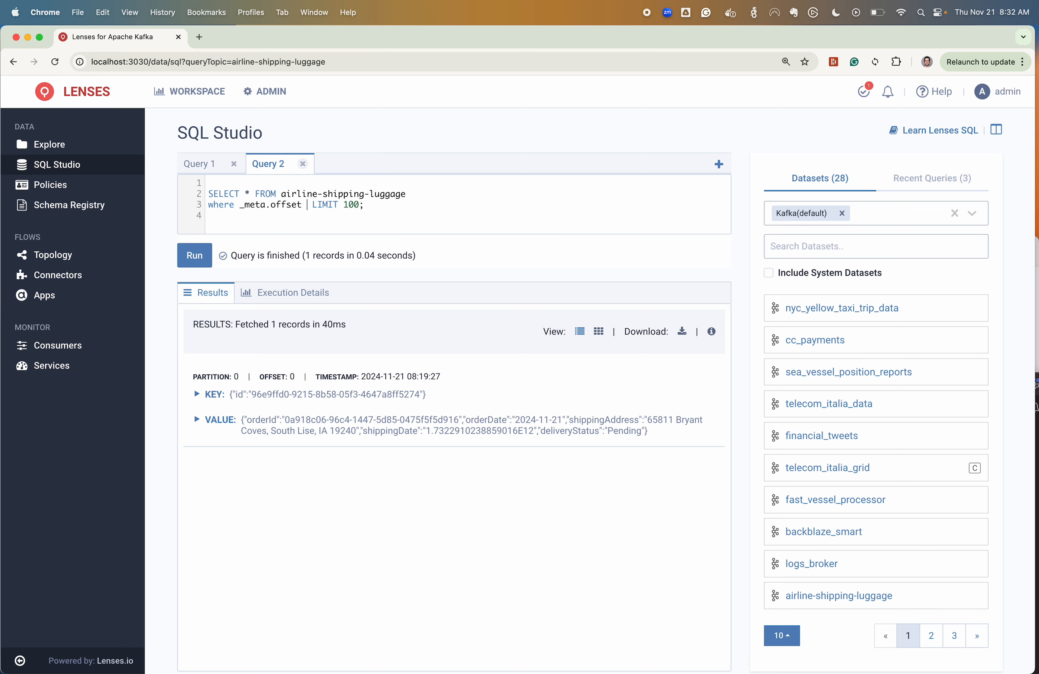
text(> LAST_)
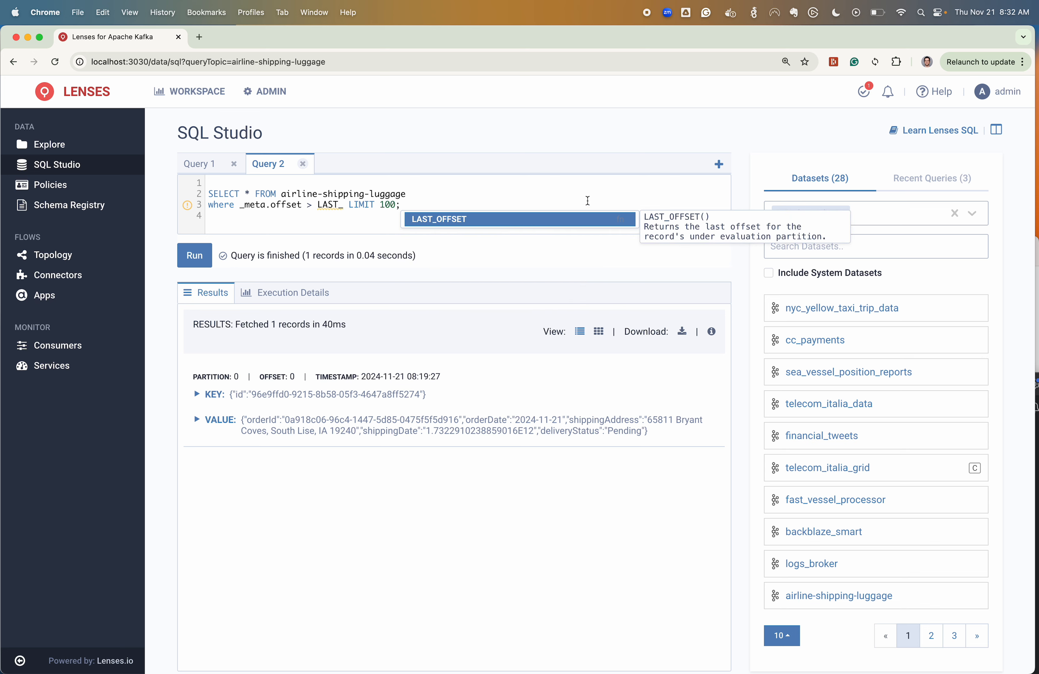
click(475, 221)
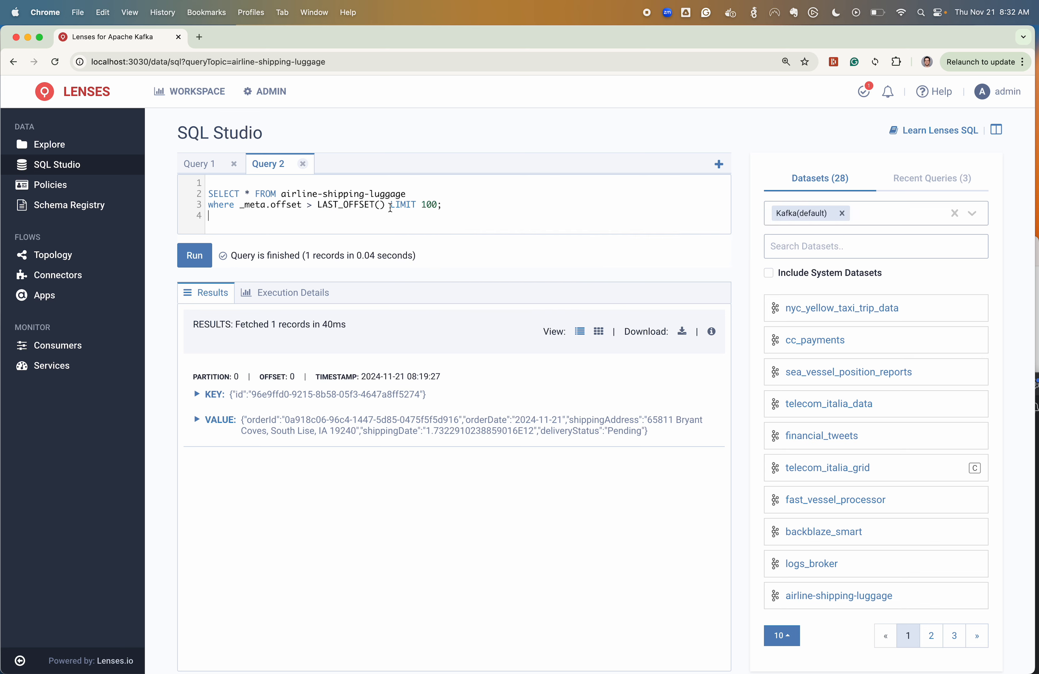
text(- 30)
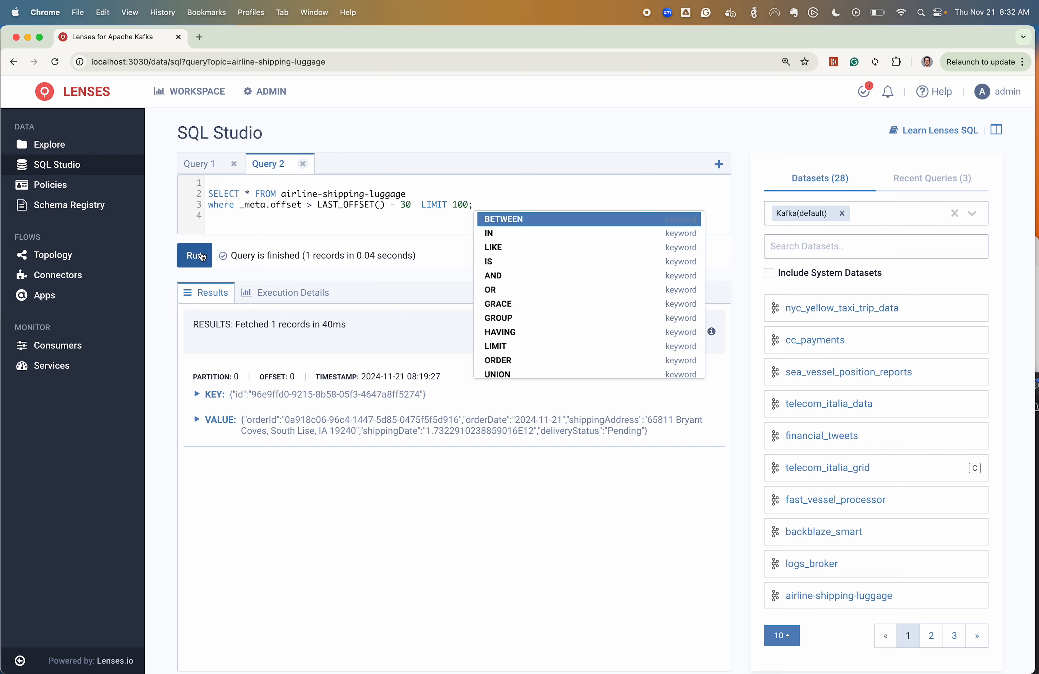
click(195, 255)
drag(240, 204, 413, 203)
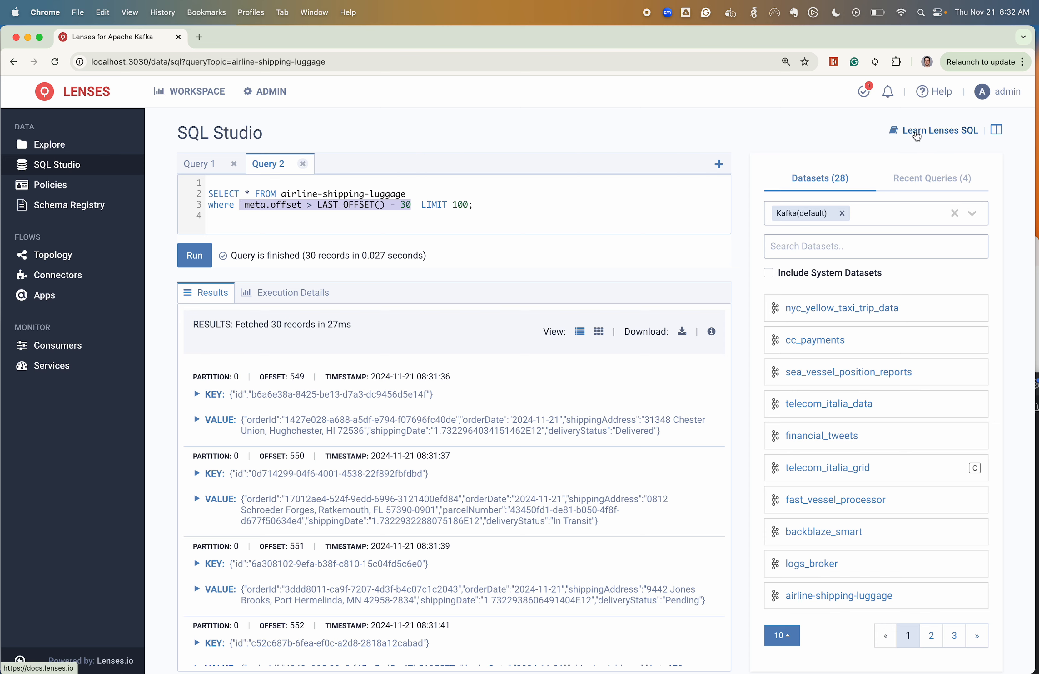
Open the Lenses SQL documentation and examine the SQL Reference functions, including the Date & Time function list
click(916, 137)
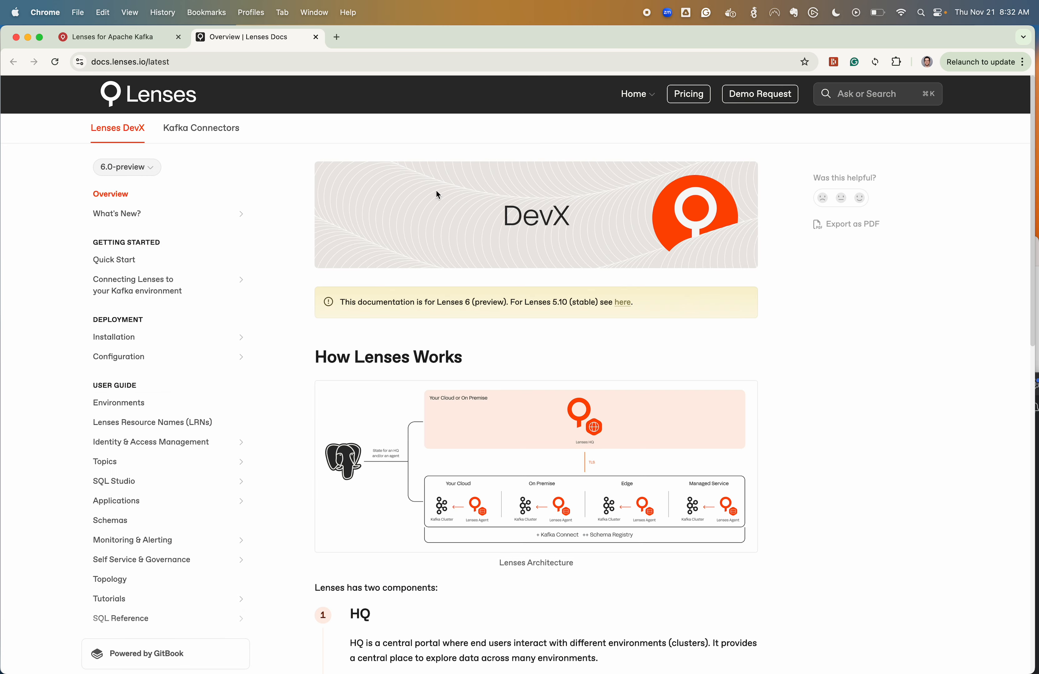
scroll(169, 525, down, 3)
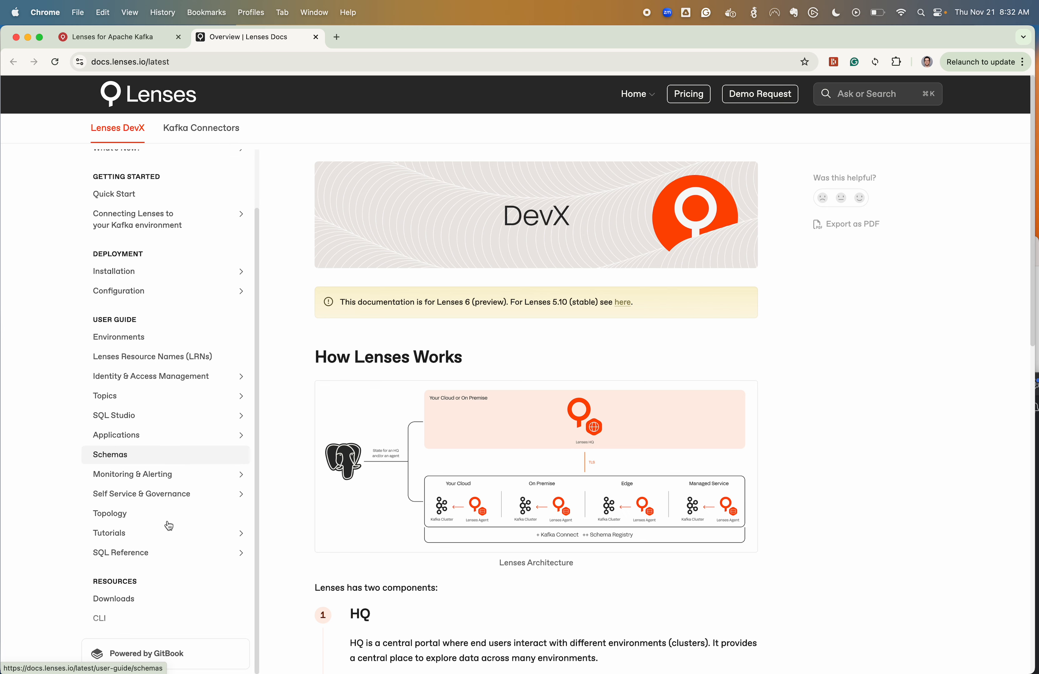
click(125, 554)
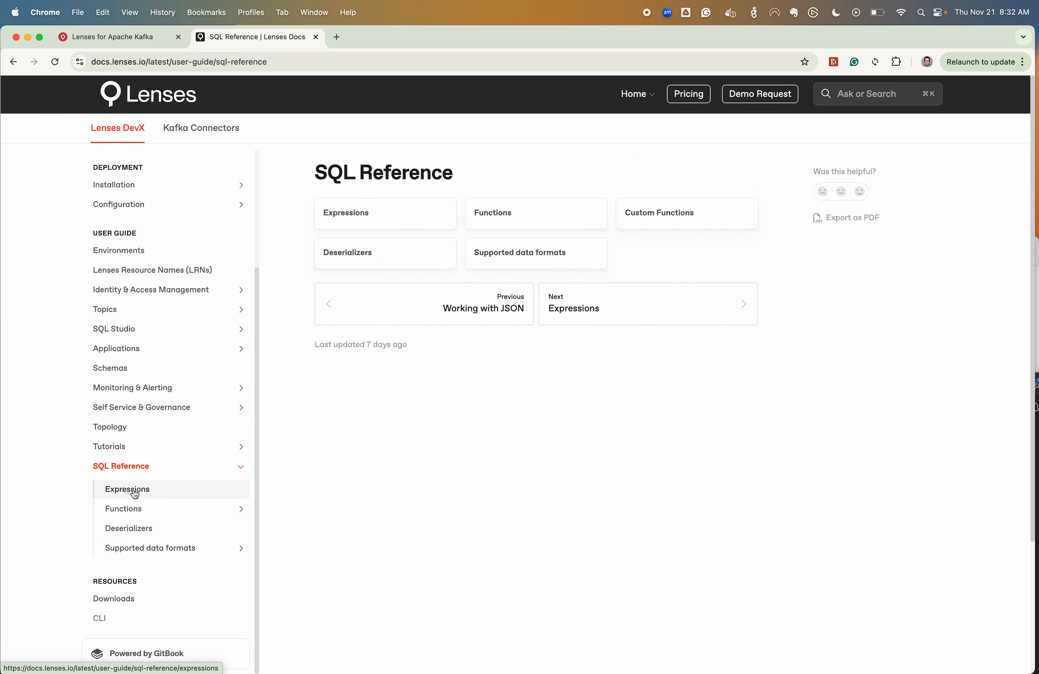
click(129, 510)
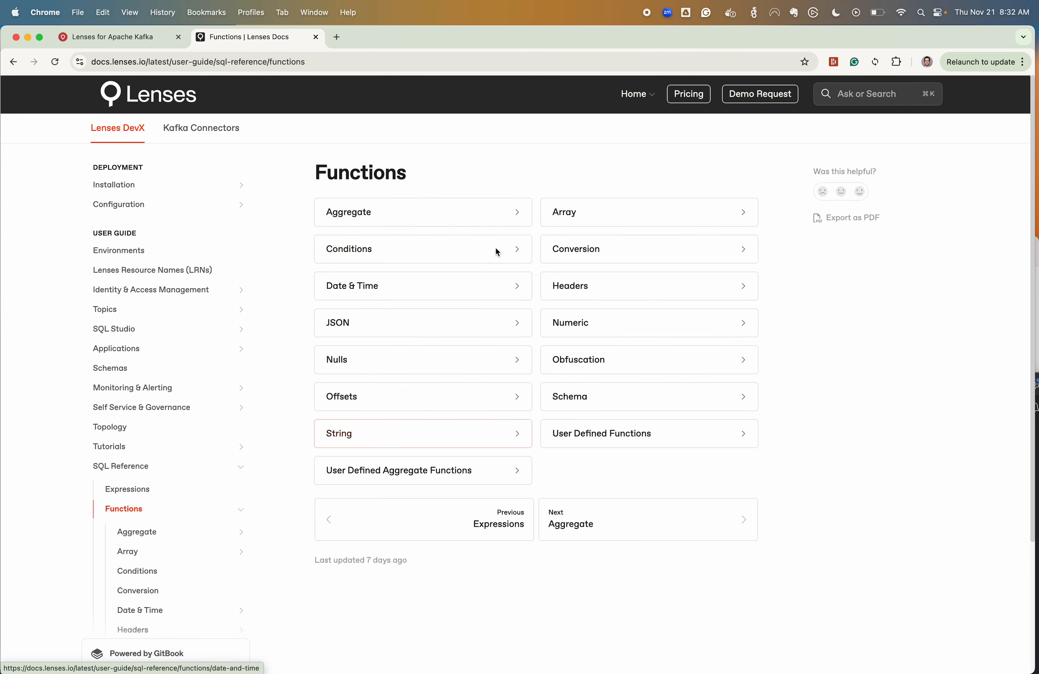
scroll(535, 474, down, 5)
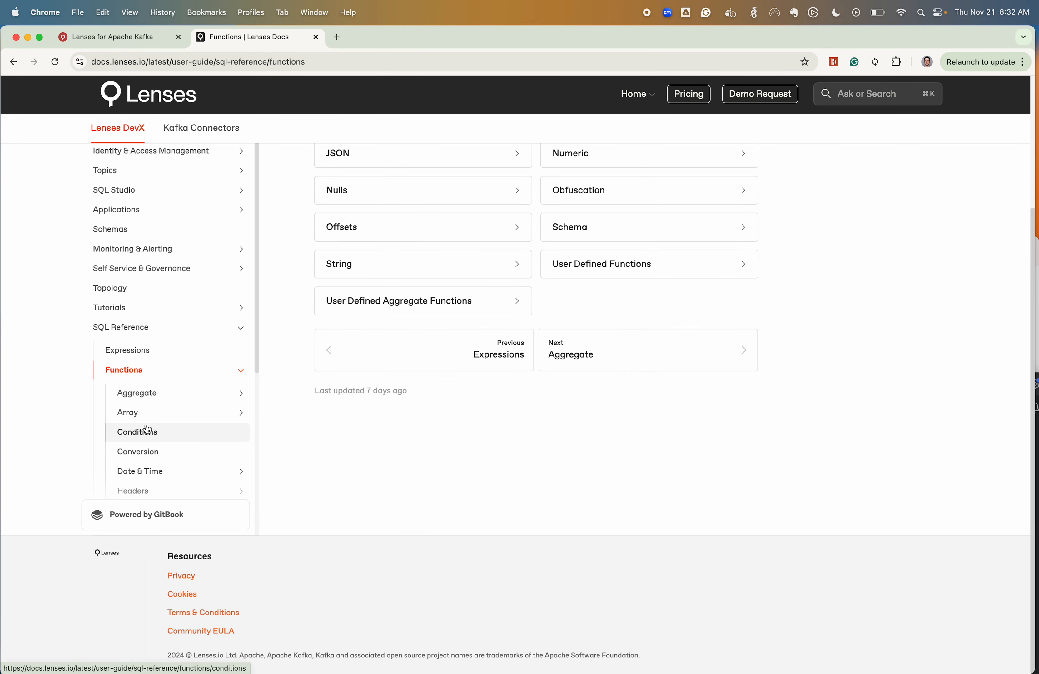
click(151, 471)
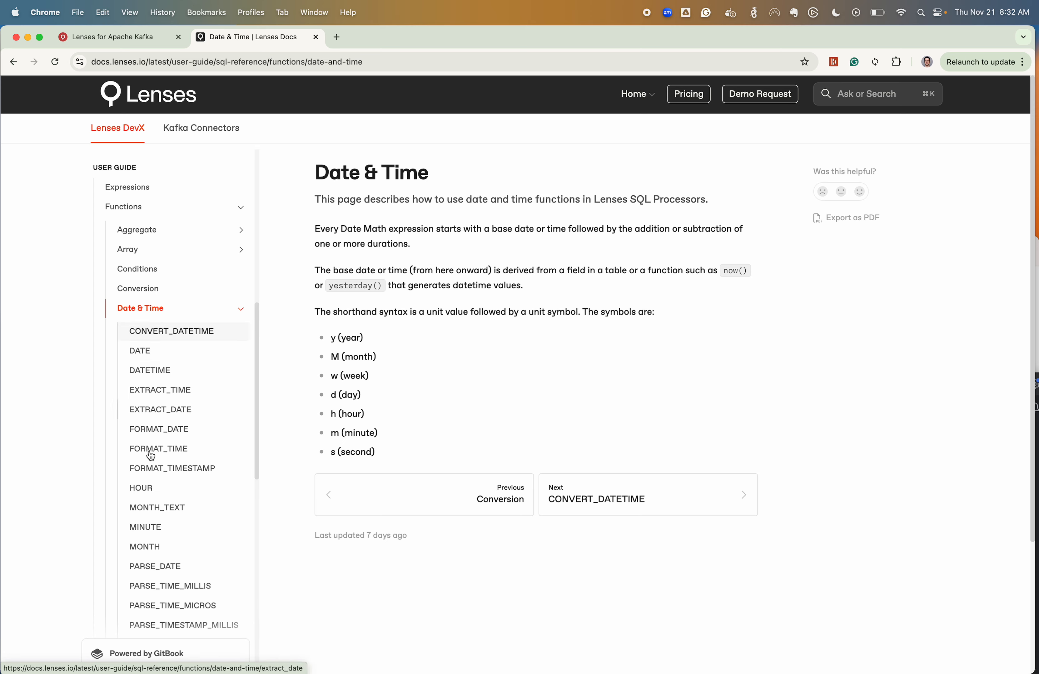
scroll(149, 574, down, 15)
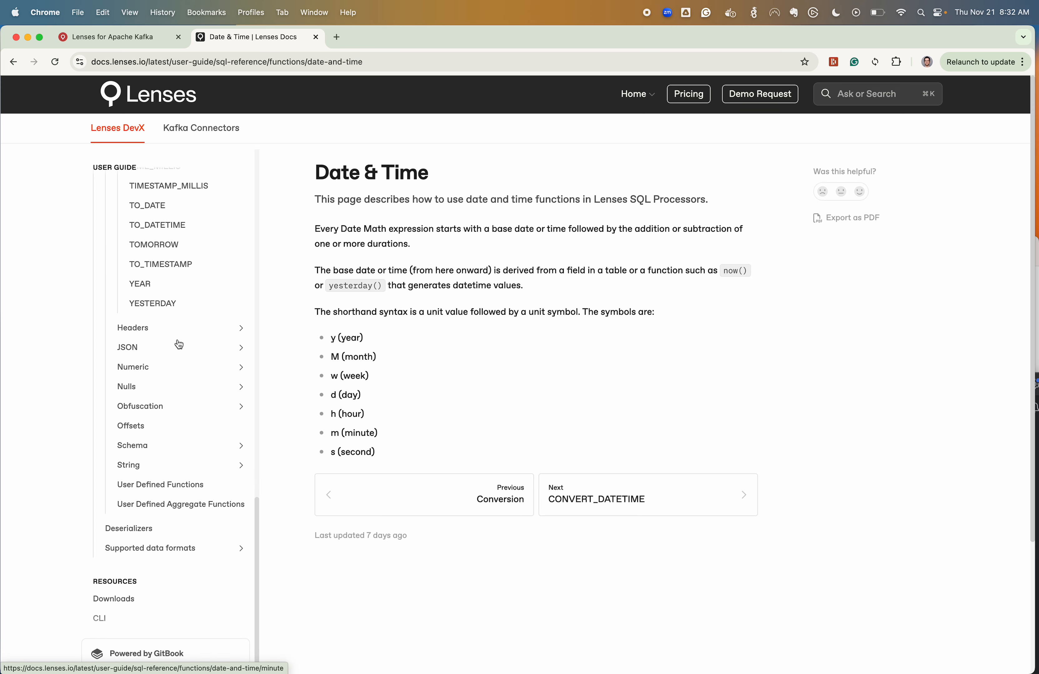
scroll(171, 305, up, 8)
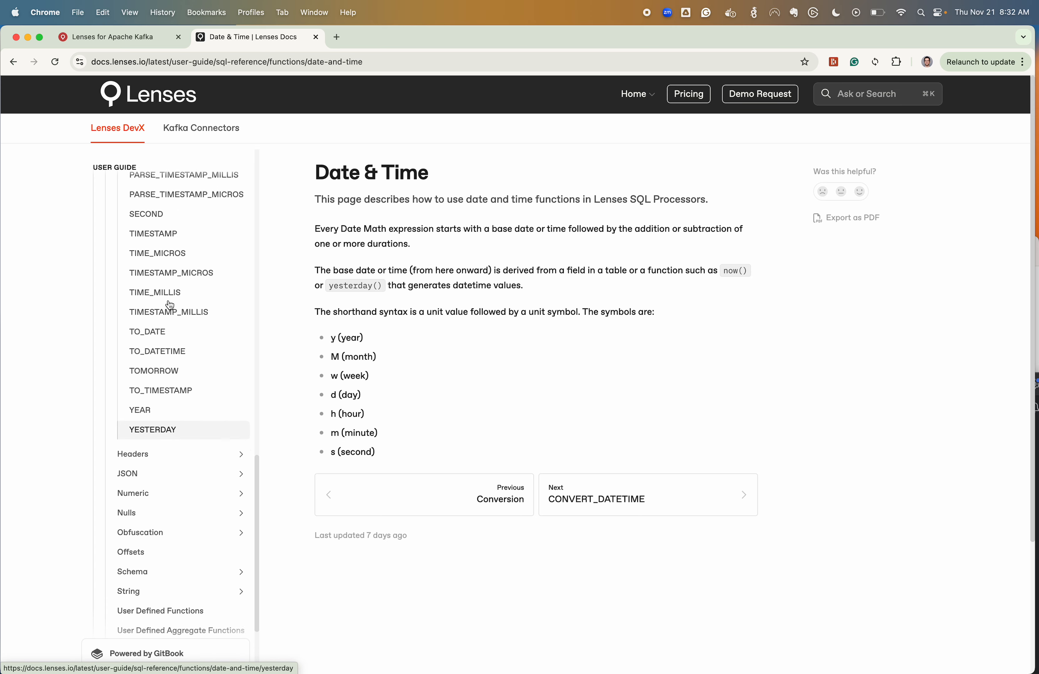
scroll(171, 305, up, 7)
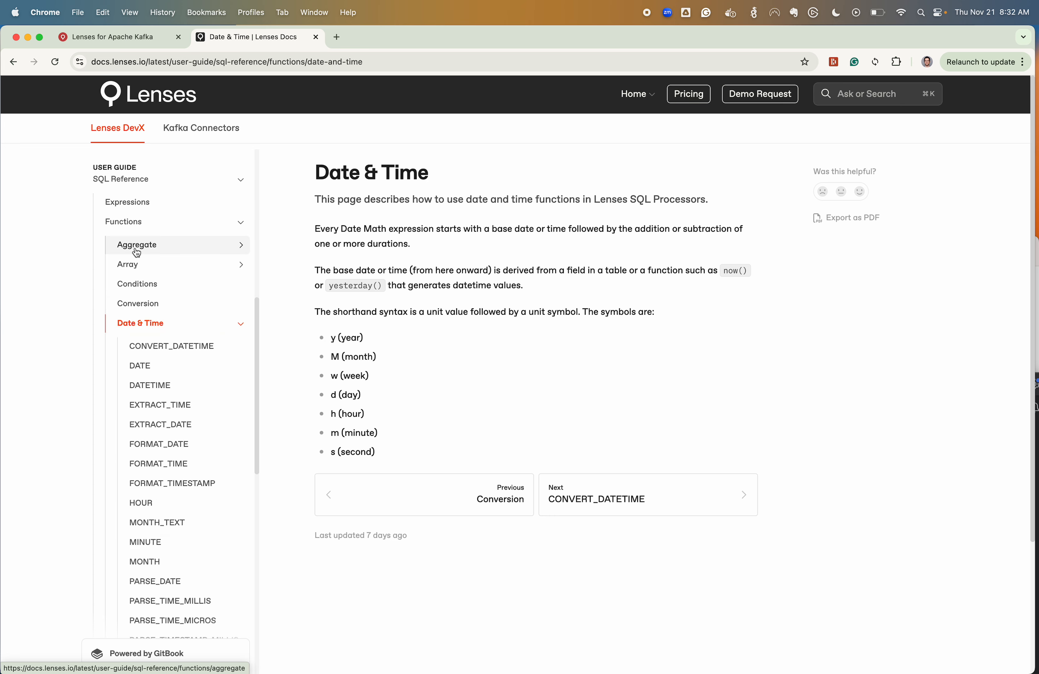
scroll(130, 245, up, 4)
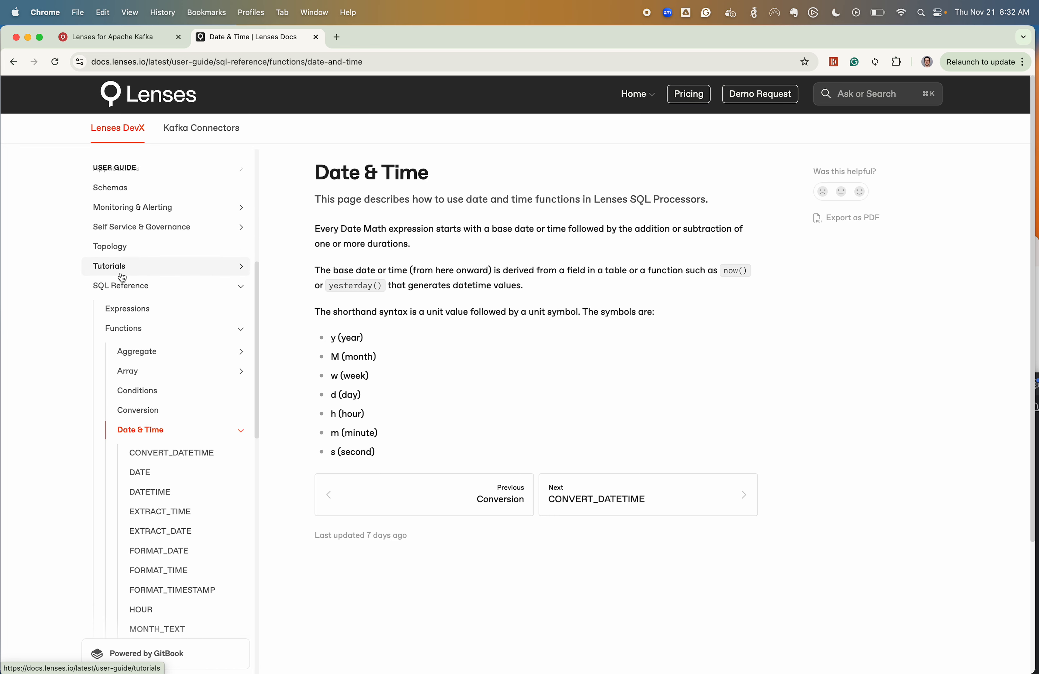
Open the SQL Studio tutorial on querying data in the documentation and read through it to the end
click(123, 274)
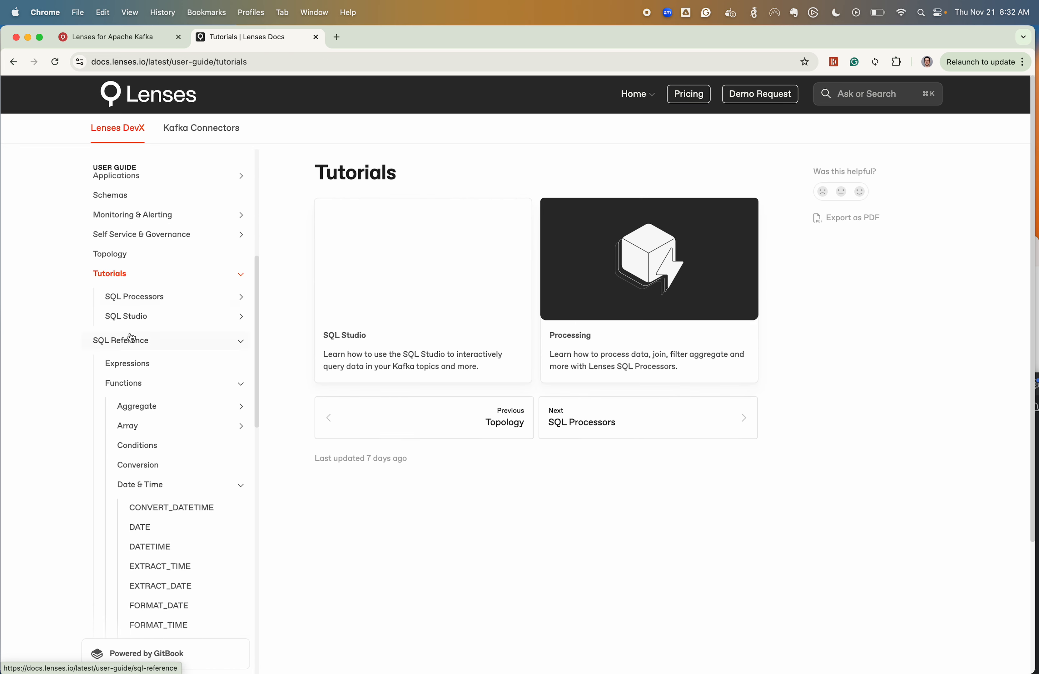
click(141, 324)
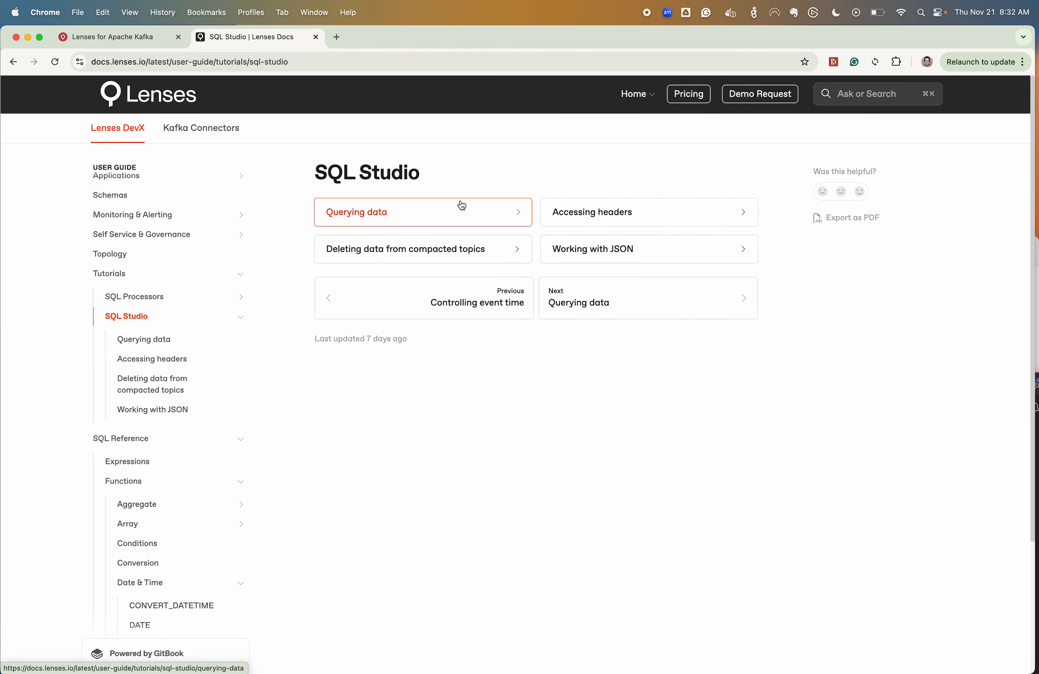
click(475, 216)
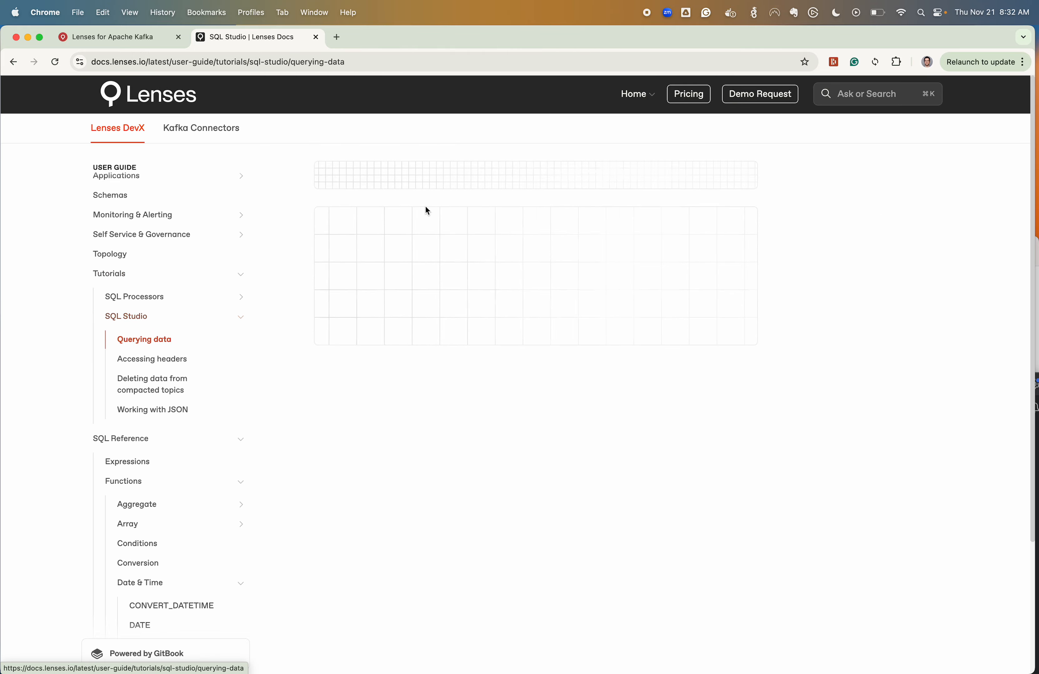
scroll(468, 415, down, 2)
scroll(470, 422, down, 20)
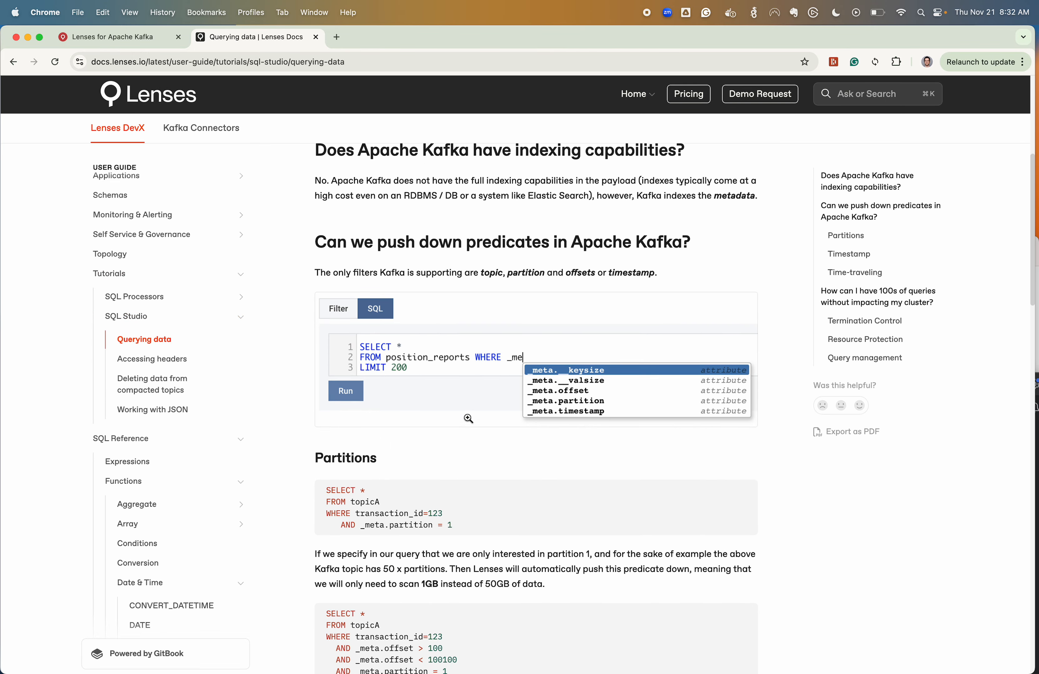
scroll(467, 418, down, 15)
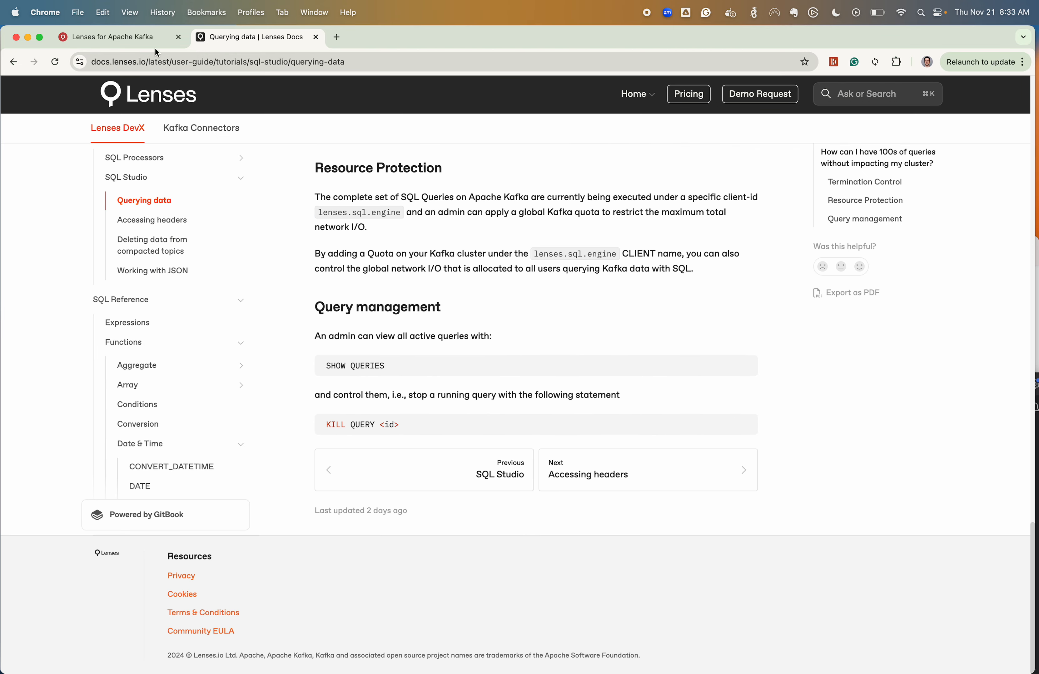
Return to the Lenses application and review the Explore dataset page with its search cleared, SQL Studio and the Consumers list
click(145, 39)
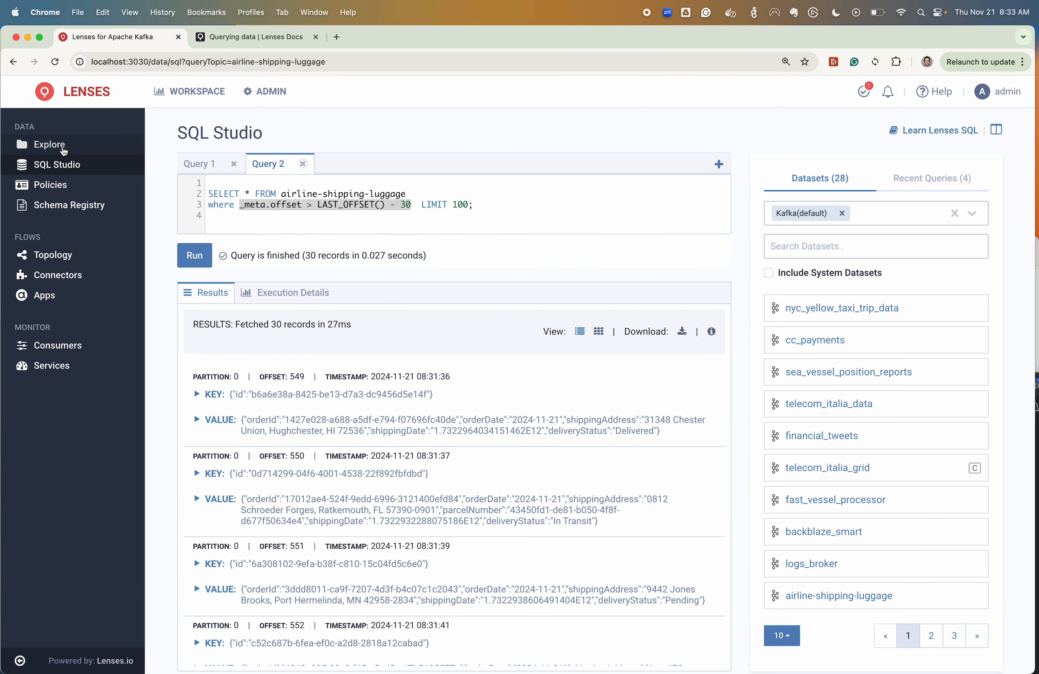
click(63, 152)
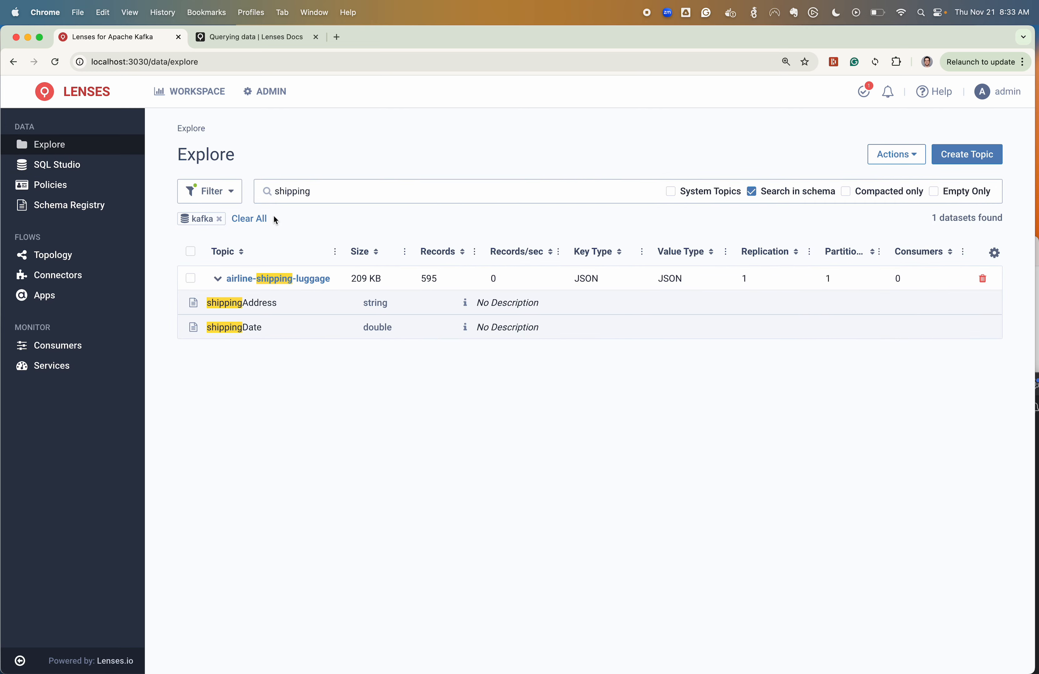
click(655, 193)
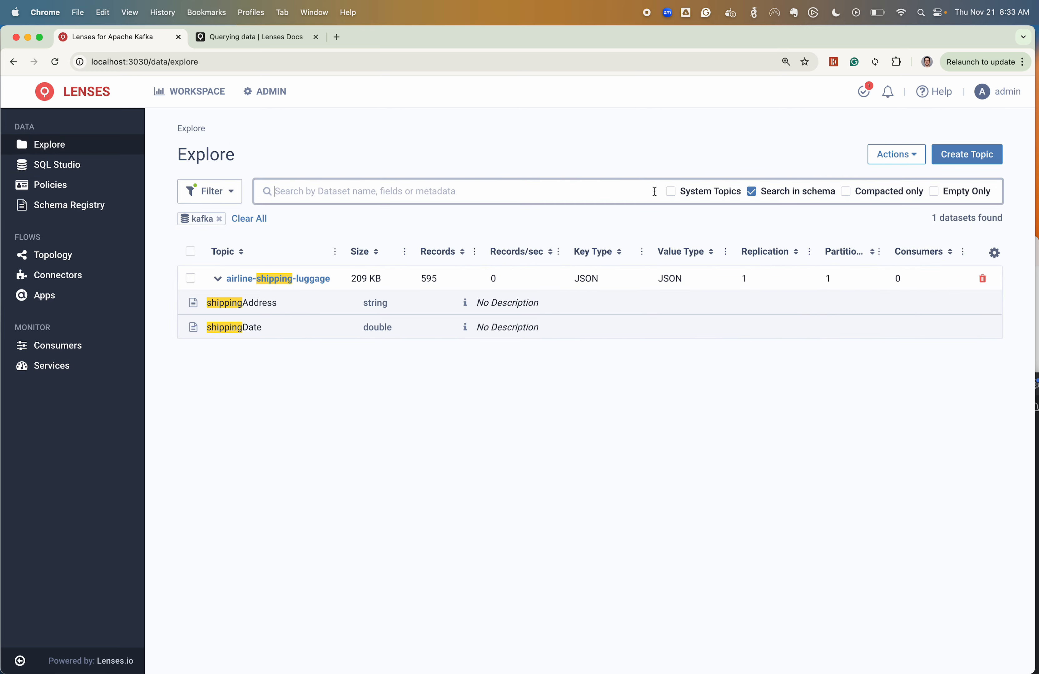
click(72, 164)
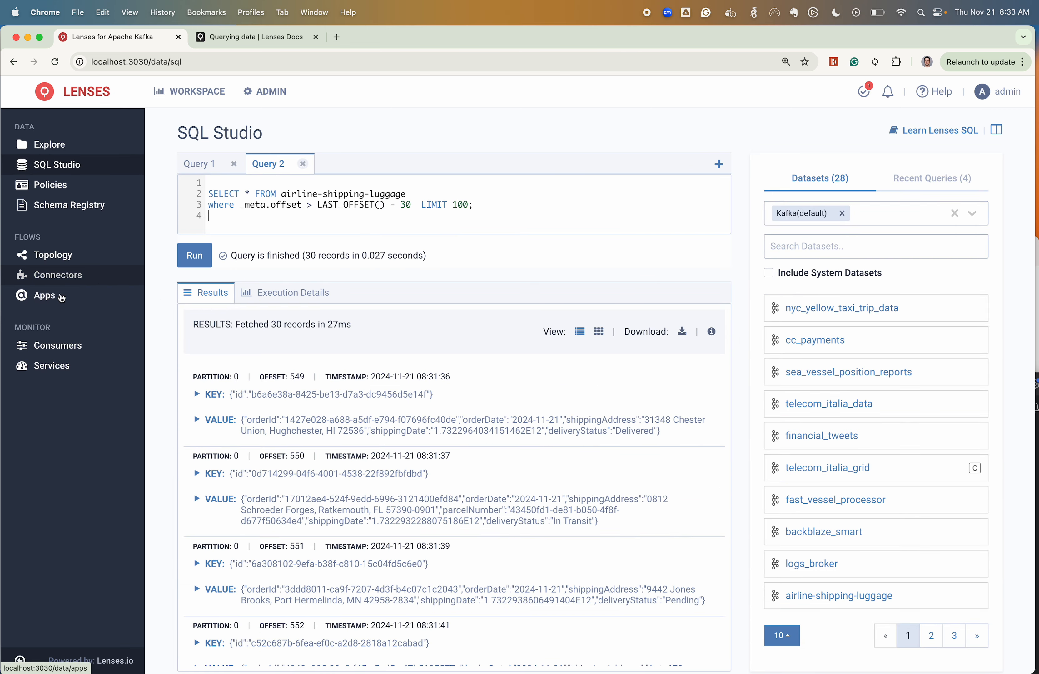
click(59, 346)
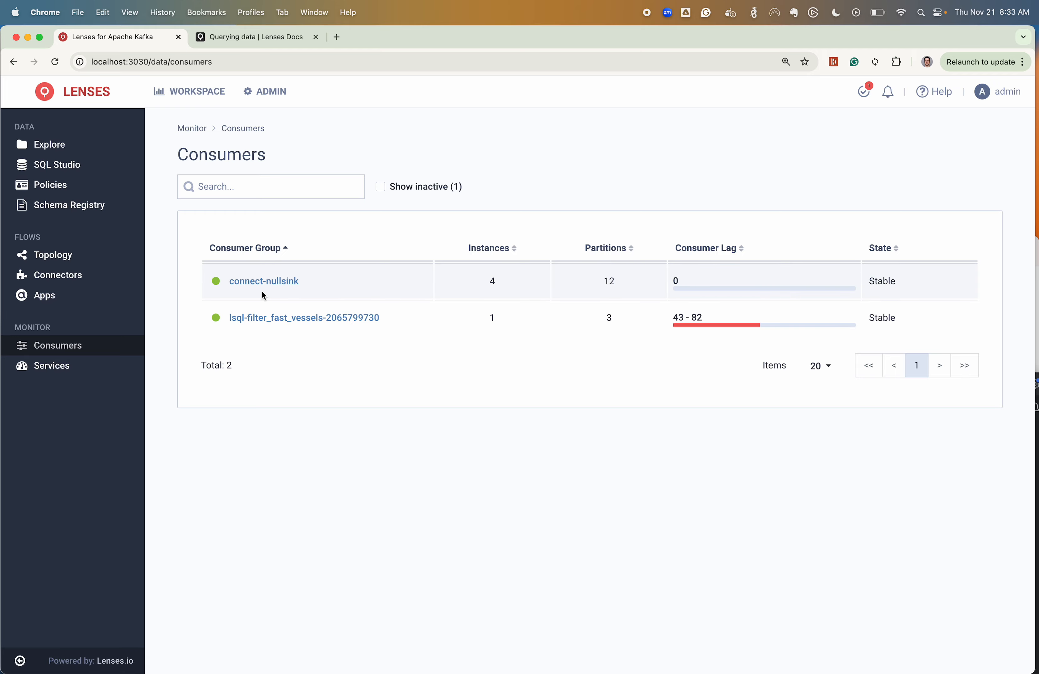
Search the Topology for "shipping", select the airline-shipping-luggage topic and examine its details and connected applications
click(53, 257)
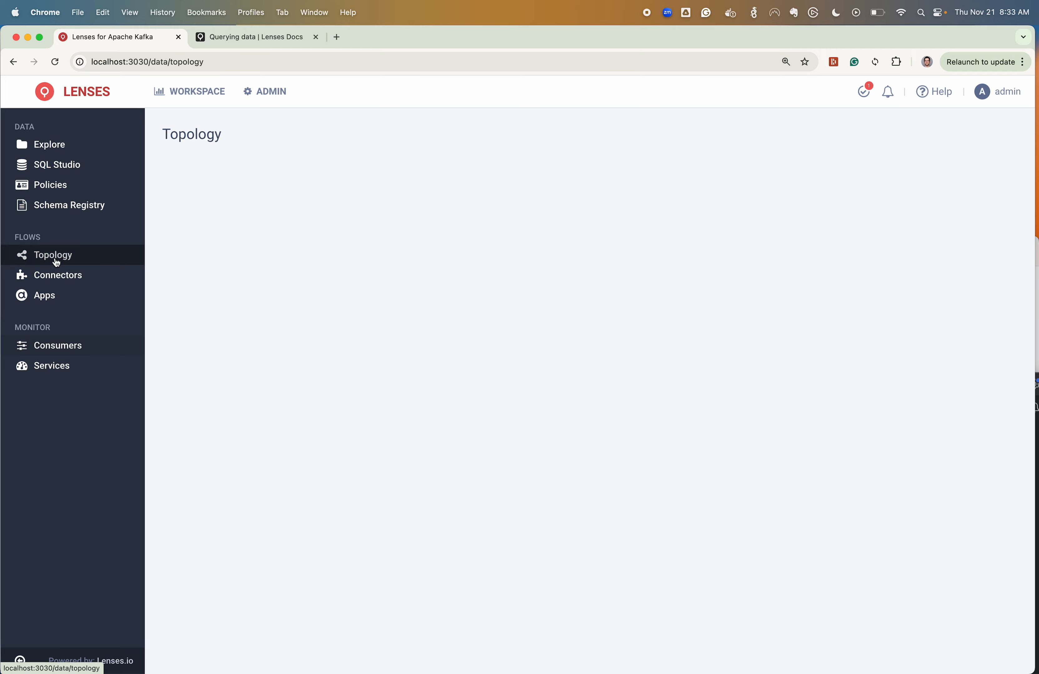
drag(521, 509, 559, 248)
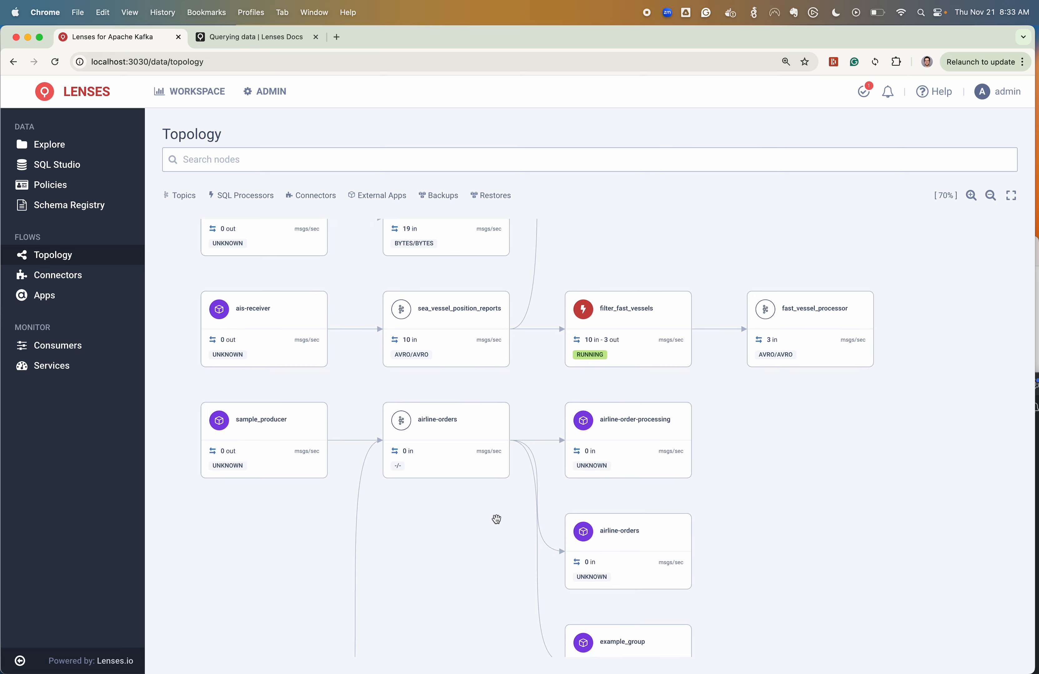
scroll(496, 519, down, 5)
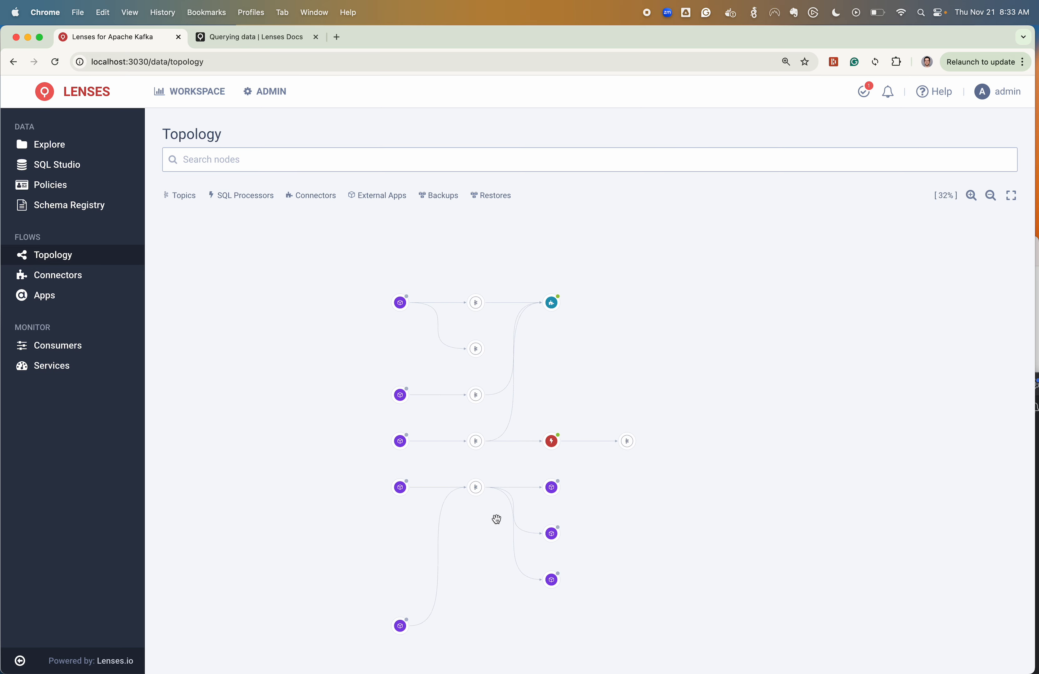
click(318, 155)
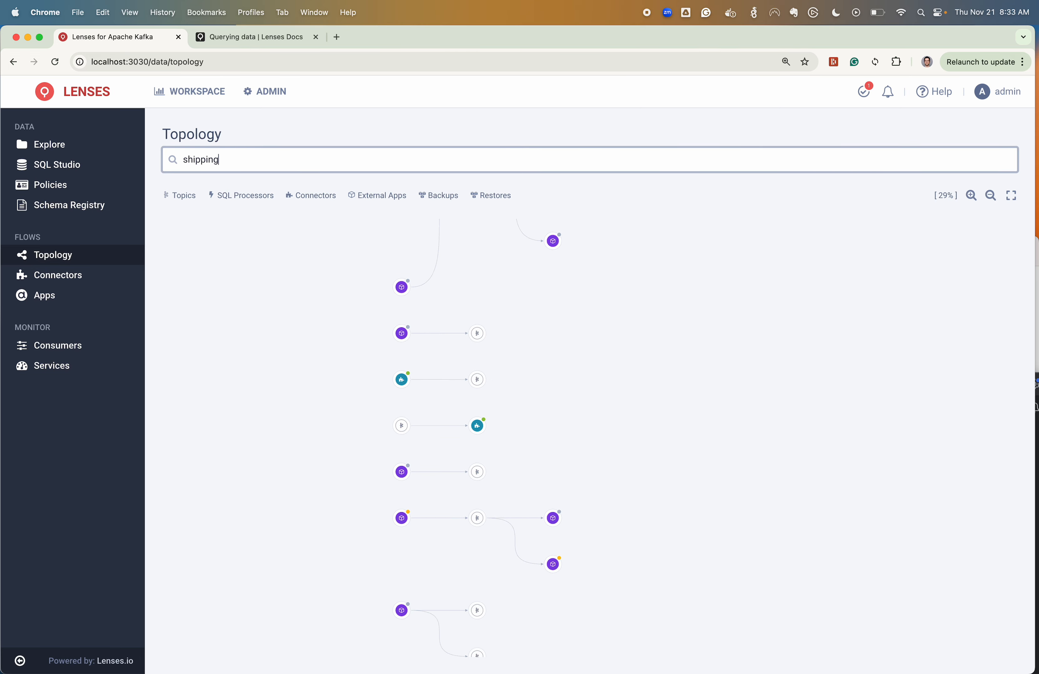
click(217, 206)
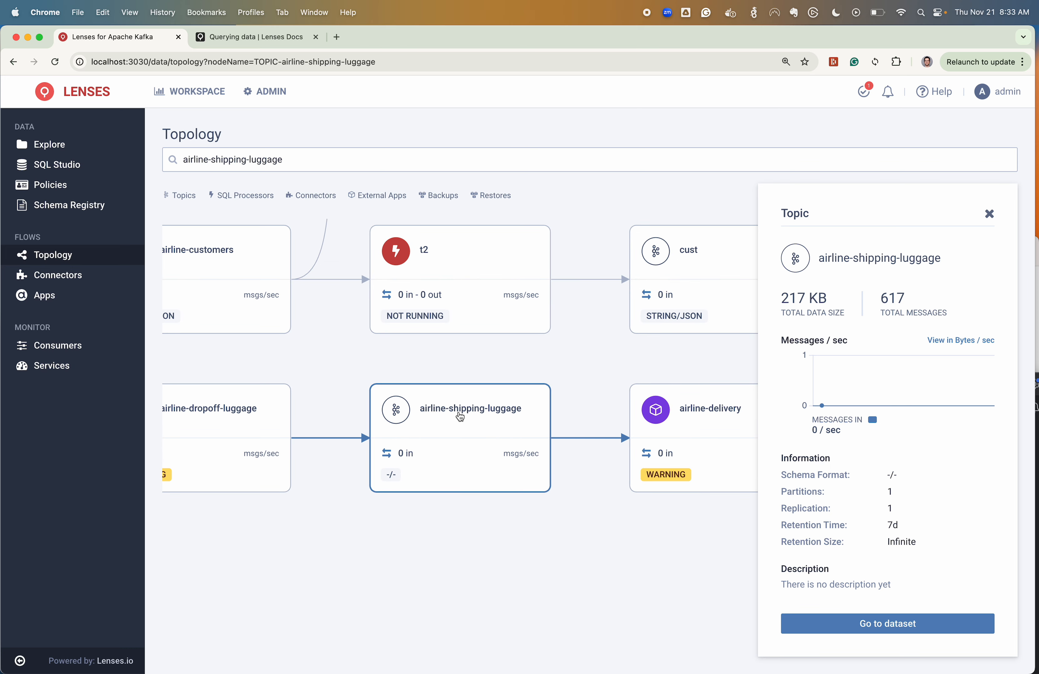
scroll(467, 529, down, 3)
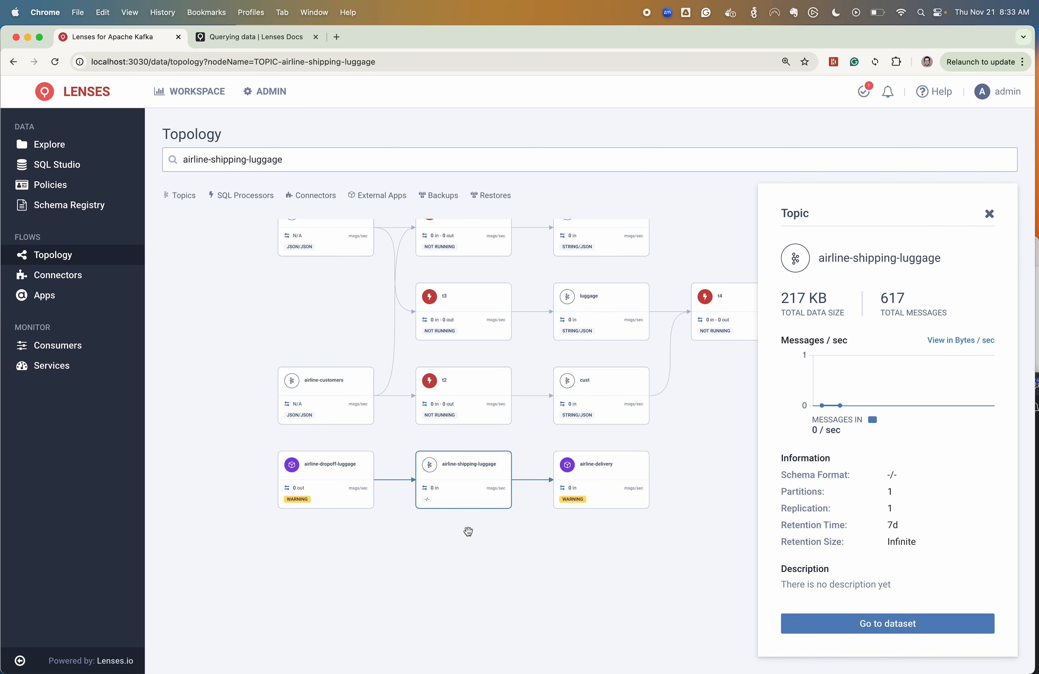